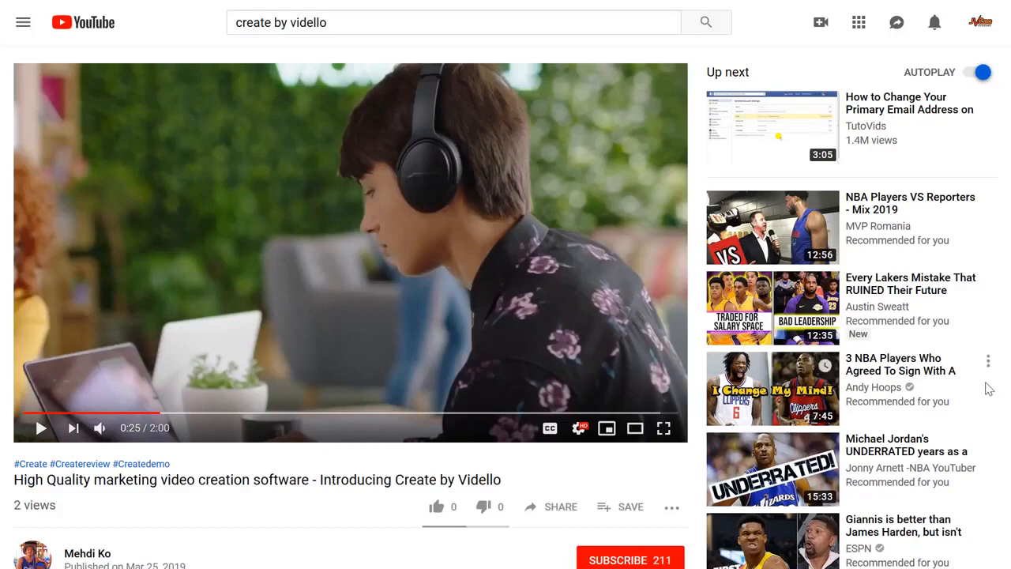
Copy the YouTube video's URL and load it into a new thumbnail project in Clipflow.
right_click(405, 298)
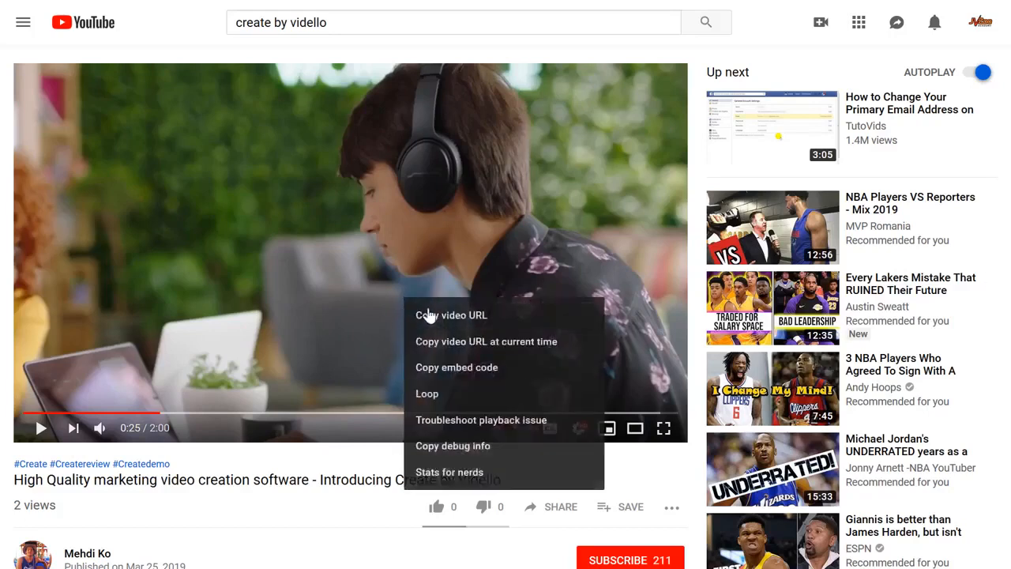
left_click(427, 315)
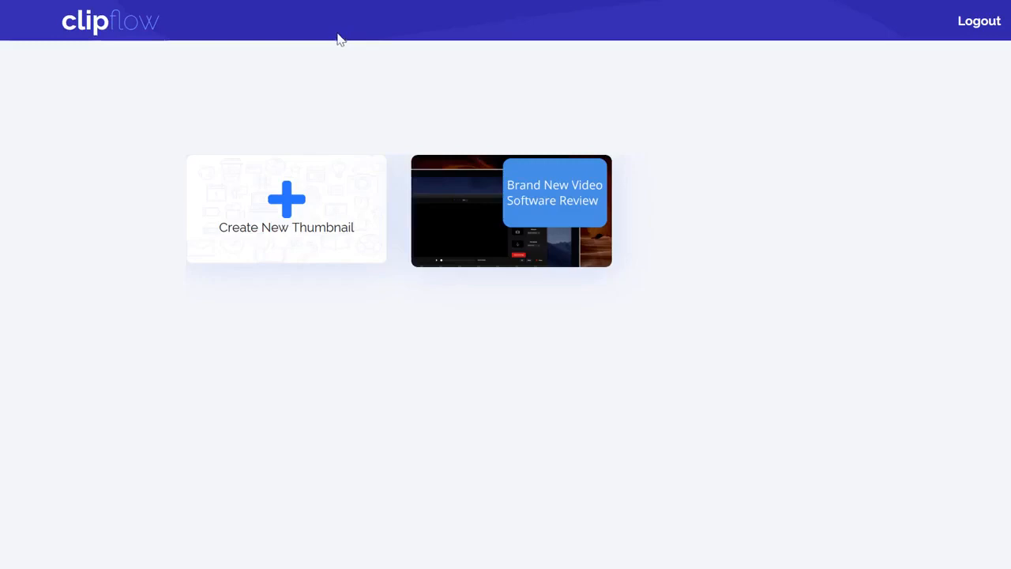
left_click(312, 217)
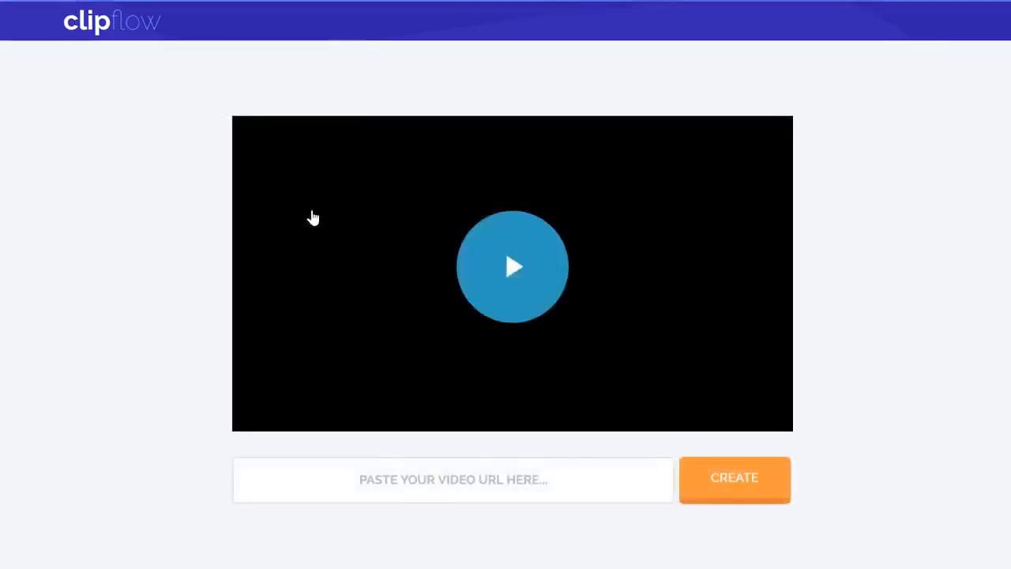
right_click(442, 493)
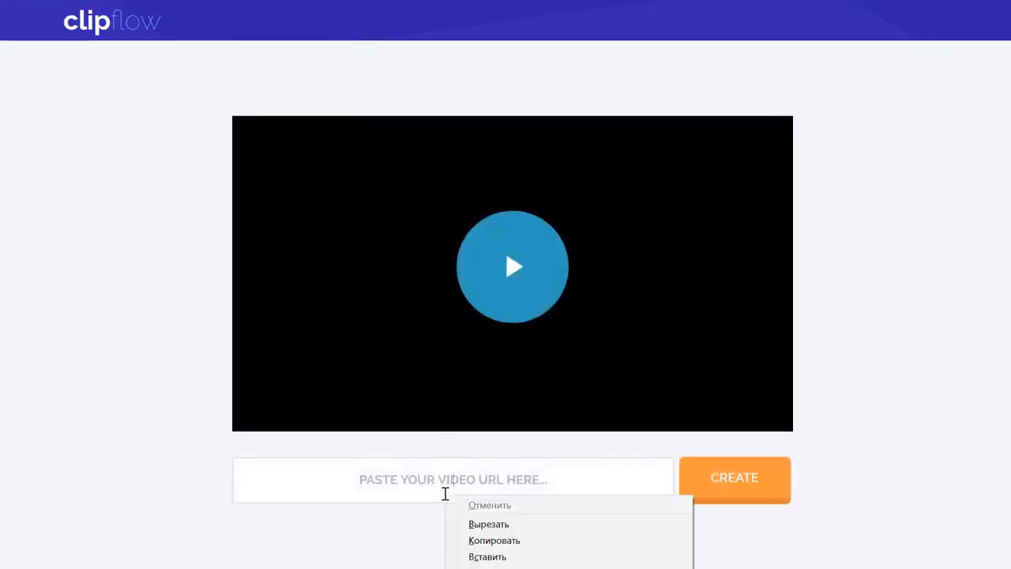
left_click(454, 556)
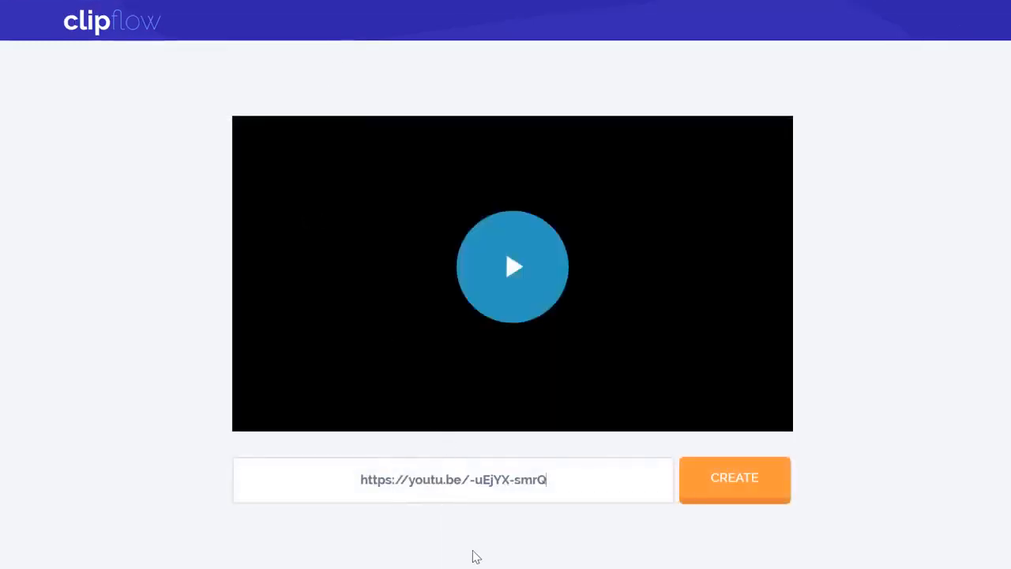
left_click(777, 490)
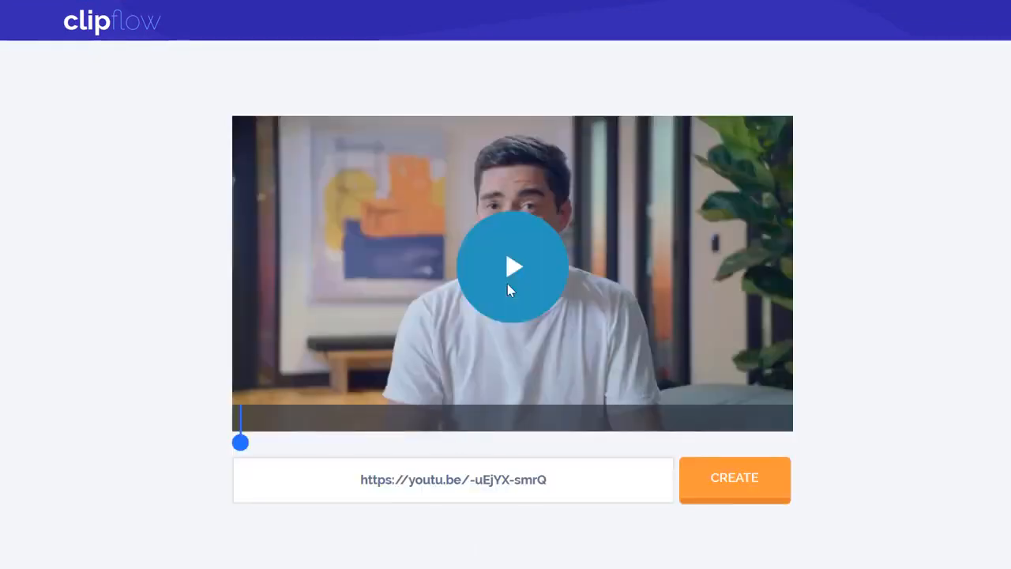
Move the video's playback position to about 1:08 and select that frame as the thumbnail background.
left_click(462, 444)
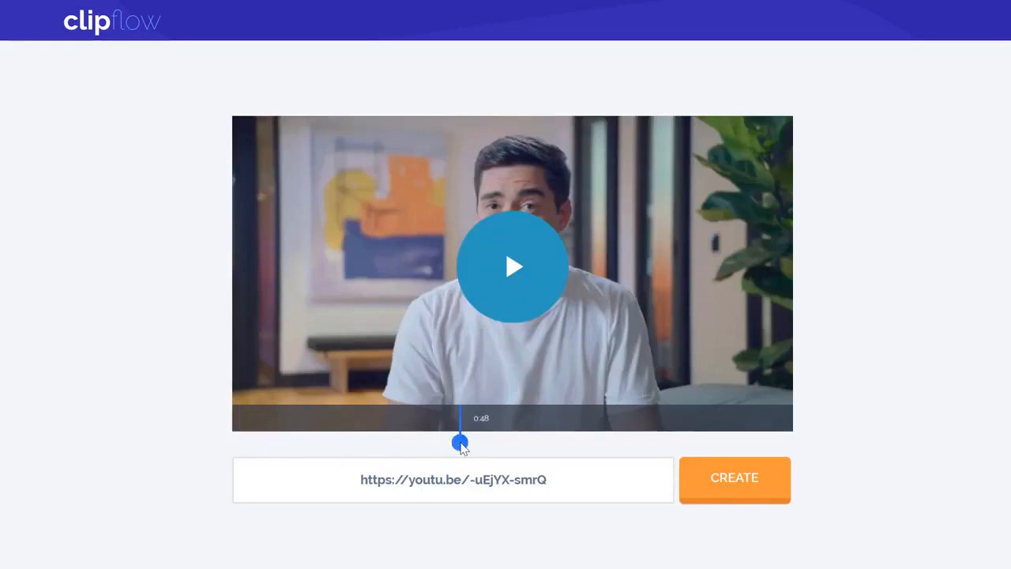
left_click(460, 447)
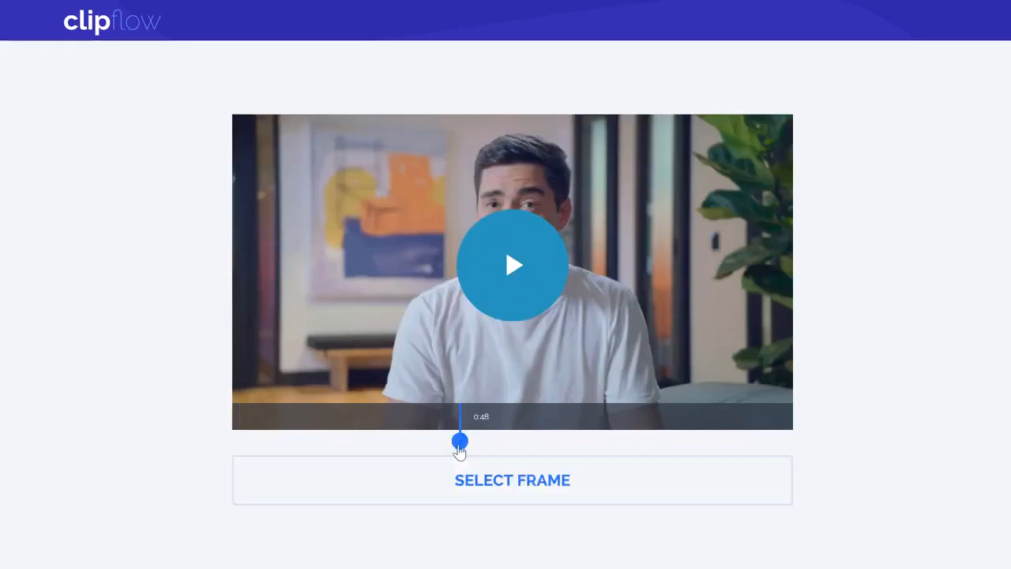
left_click(500, 283)
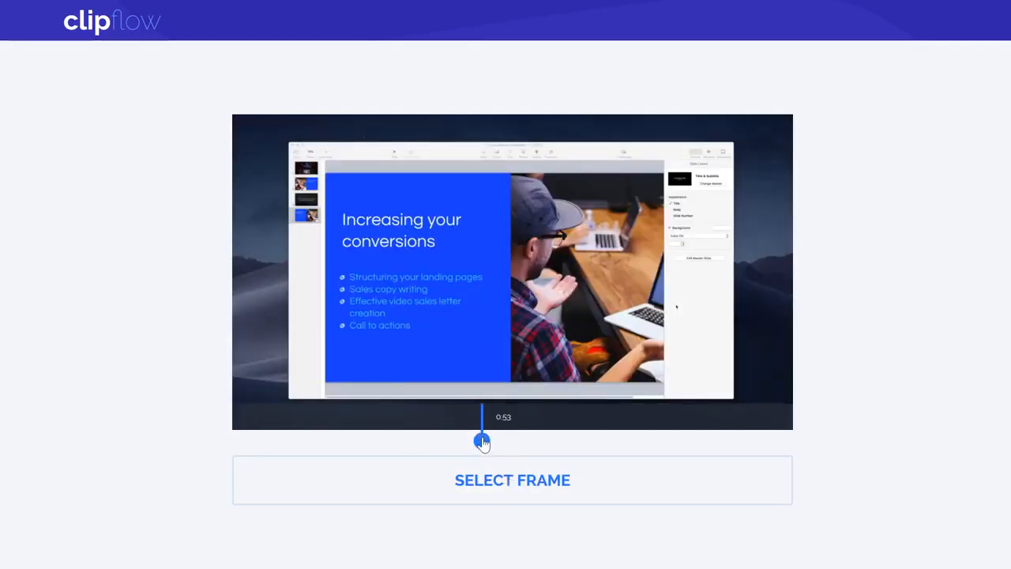
left_click_drag(481, 443, 546, 442)
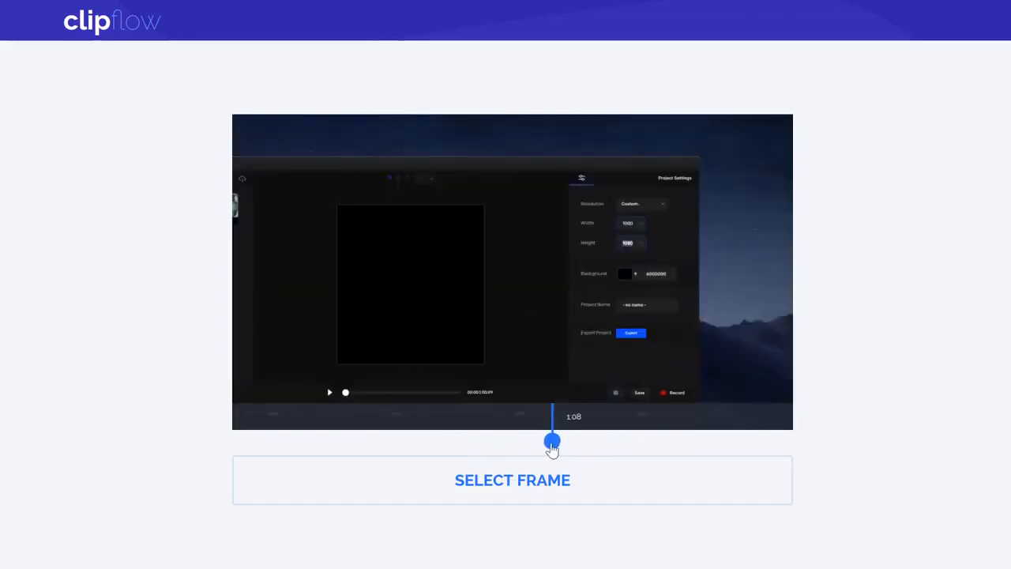
left_click(532, 305)
left_click(529, 494)
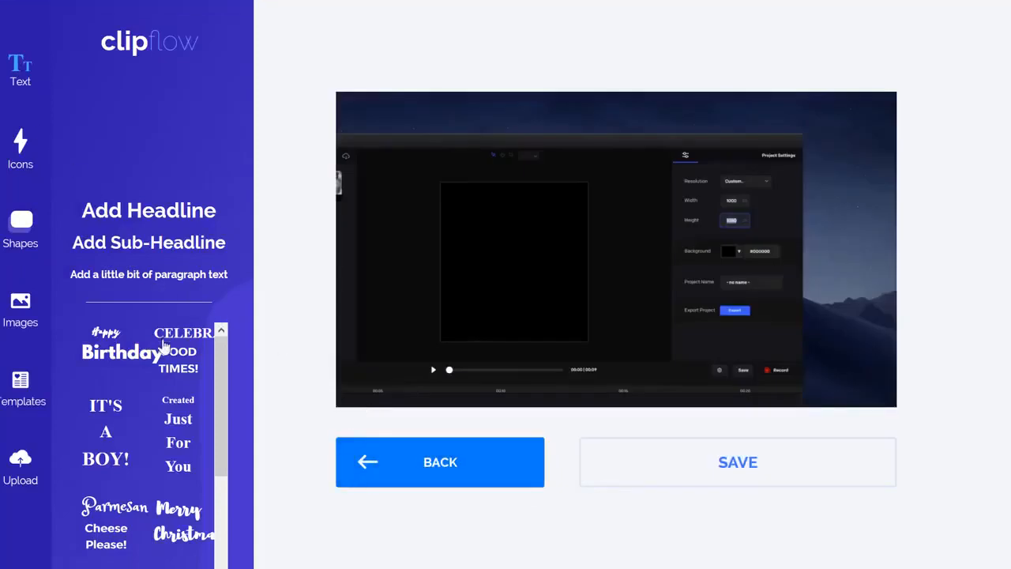
Look through the text presets, icons, shapes, stock images and templates offered for the thumbnail.
scroll(142, 391, "down", 3)
scroll(141, 389, "up", 3)
scroll(117, 378, "down", 3)
scroll(125, 373, "up", 3)
left_click(21, 144)
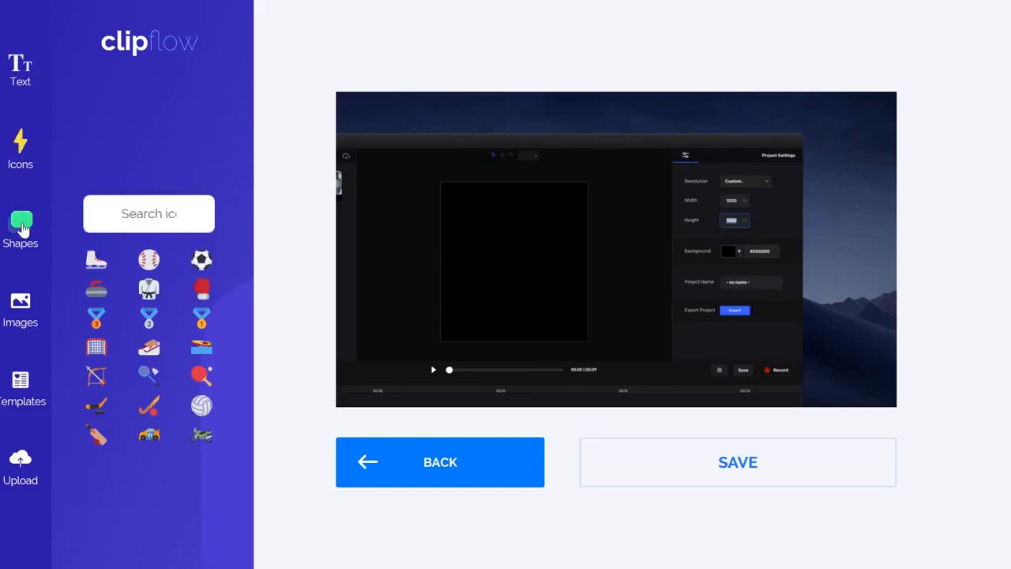
left_click(23, 224)
left_click(22, 321)
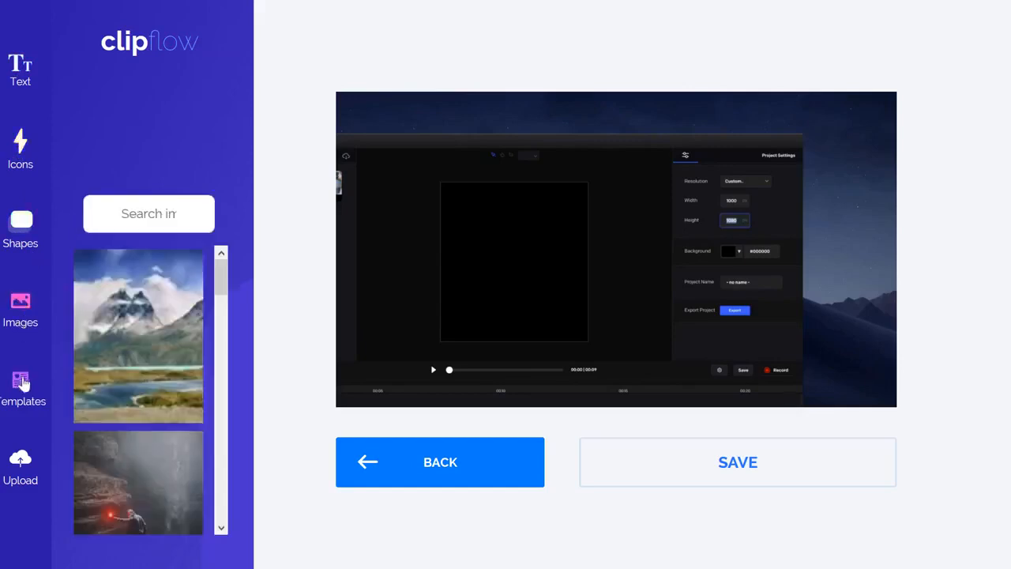
left_click(24, 403)
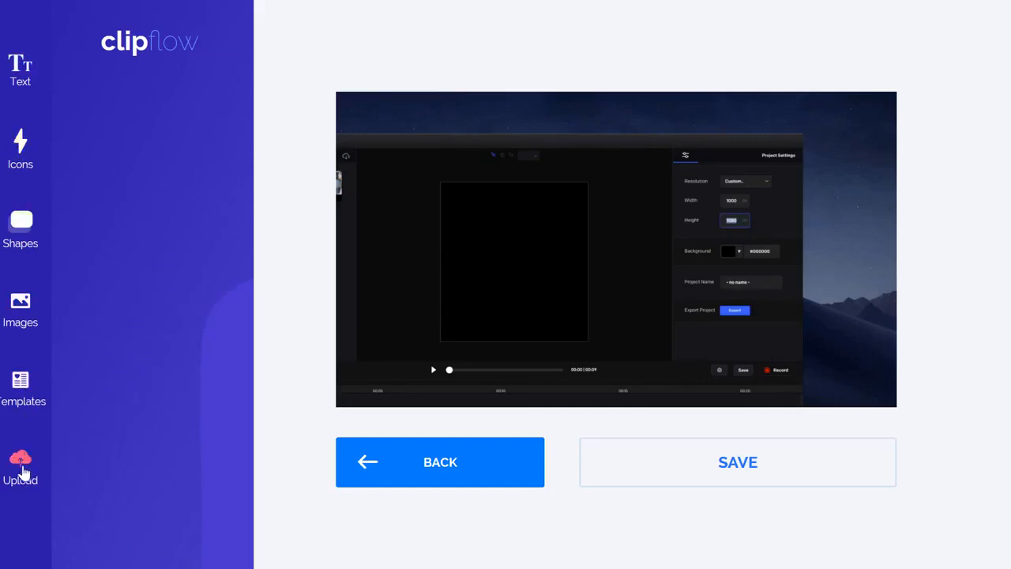
Add the ice skate icon to the thumbnail as a small graphic in the upper-right corner of the image.
left_click(21, 149)
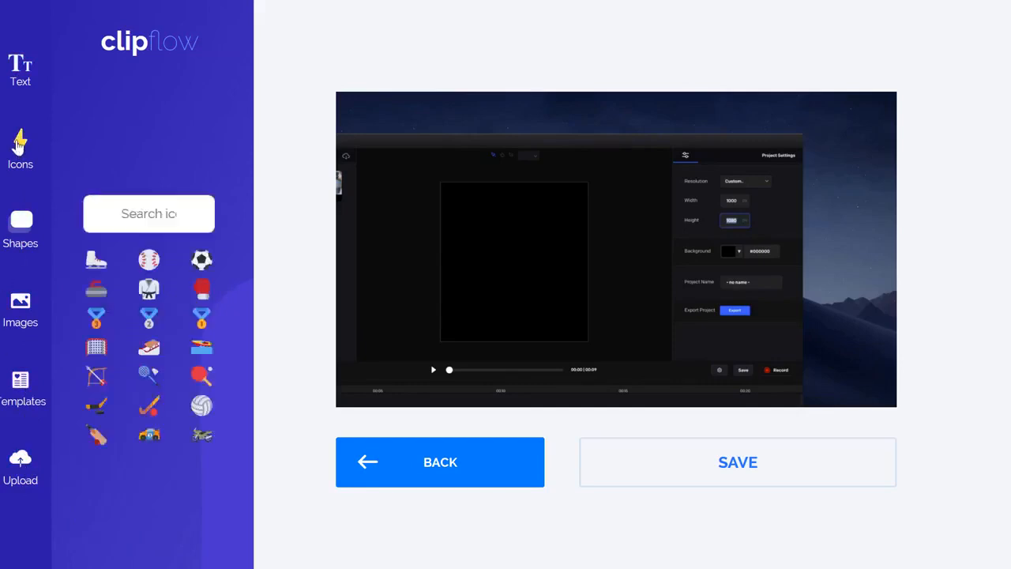
left_click(102, 266)
left_click_drag(546, 179, 850, 140)
Add a headline text element and place it near the upper centre of the thumbnail.
left_click(21, 69)
left_click(160, 215)
left_click_drag(588, 262, 576, 187)
Replace the headline's placeholder text with "Don't Miss This!".
double_click(576, 187)
left_click(576, 187)
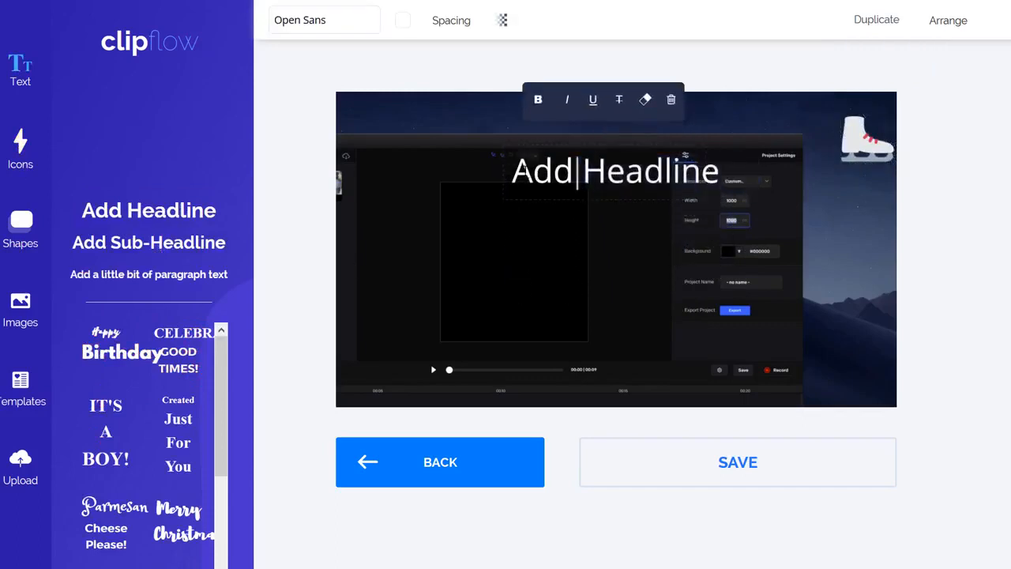
key("ctrl+a")
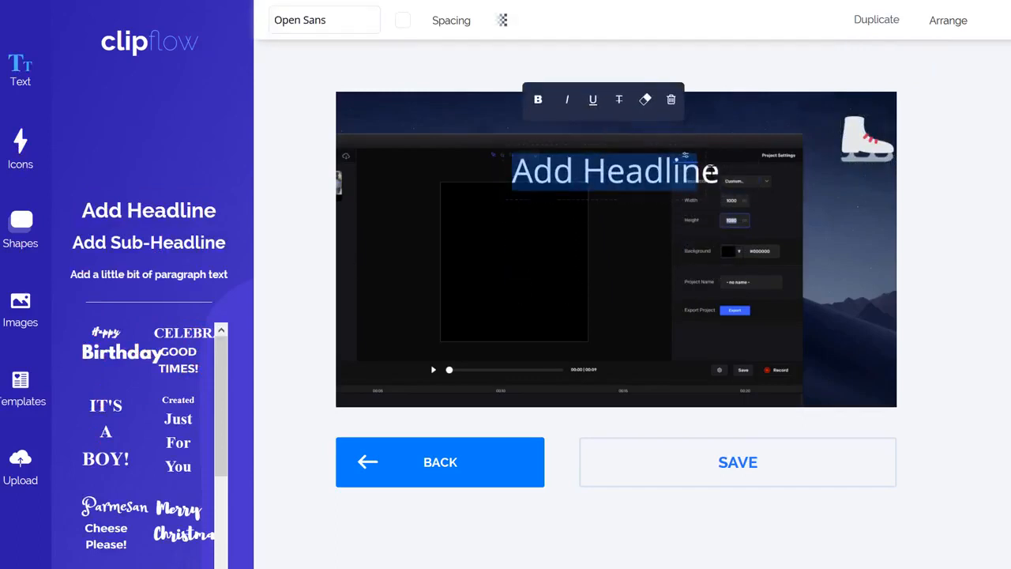
type("Dpon")
key("BackSpace")
key("BackSpace")
key("BackSpace")
type("on't ")
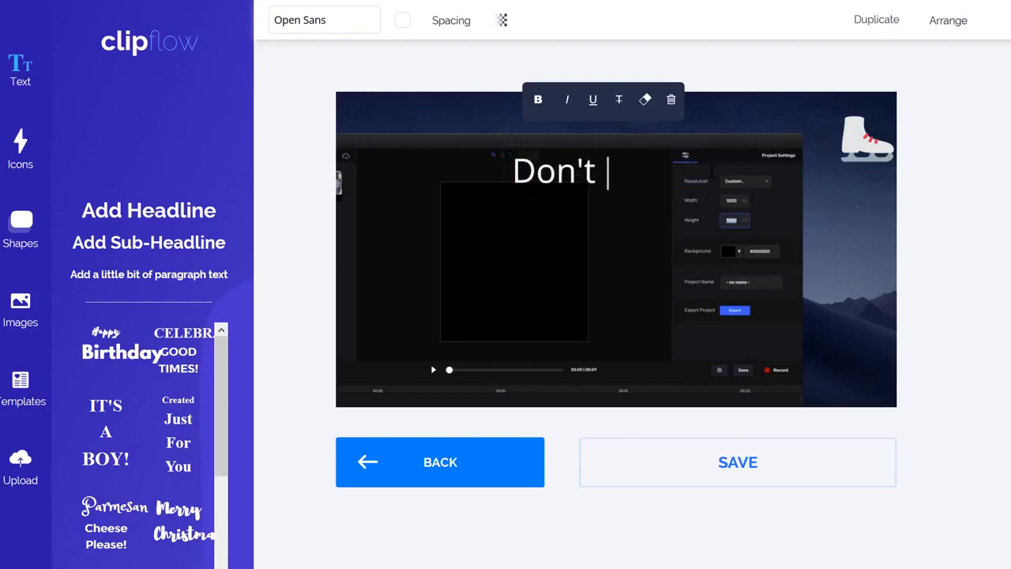
type("Miss This!")
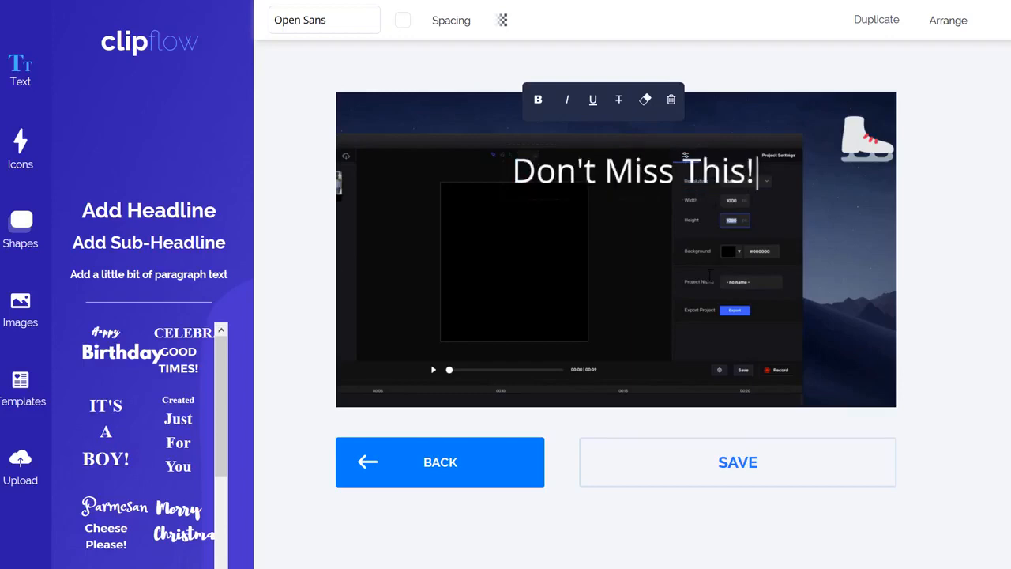
Move the "Don't Miss This!" headline to the lower-left area of the thumbnail image.
left_click(709, 275)
left_click_drag(658, 184, 503, 340)
left_click(652, 283)
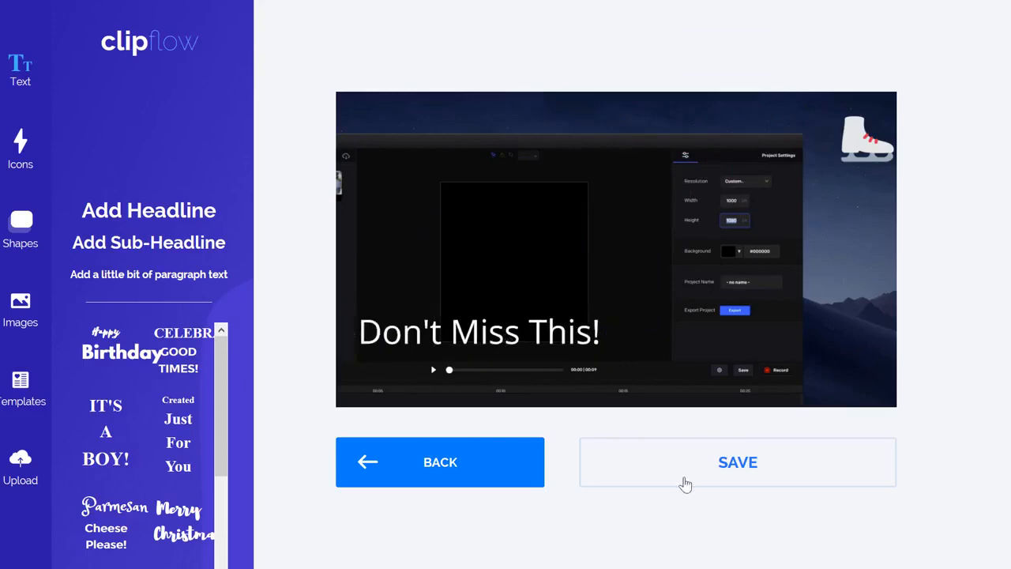
Add a square shape, stretch it into a wide rectangle over the headline and arrange it behind the text.
left_click(18, 231)
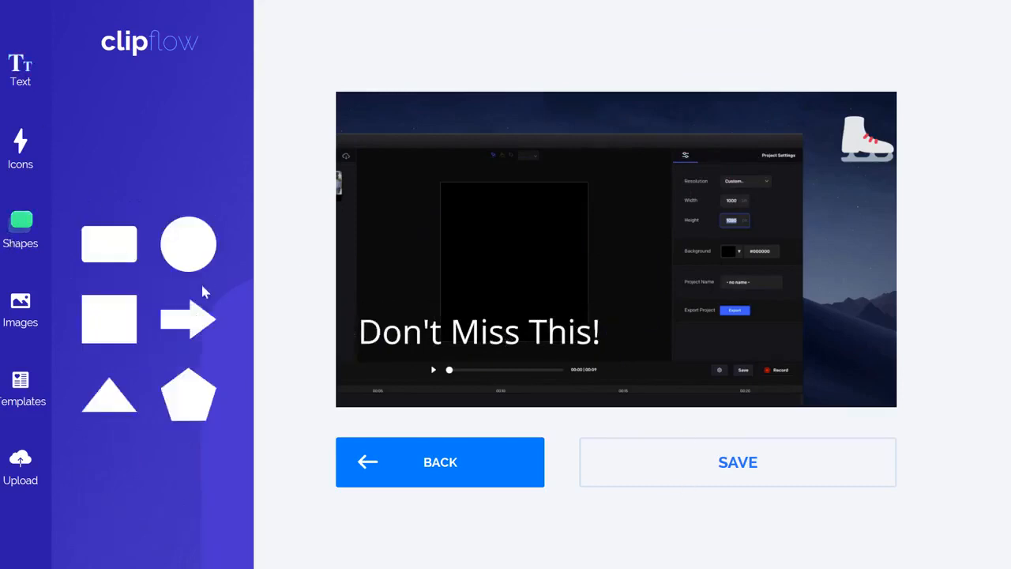
left_click(109, 317)
left_click_drag(620, 268, 637, 326)
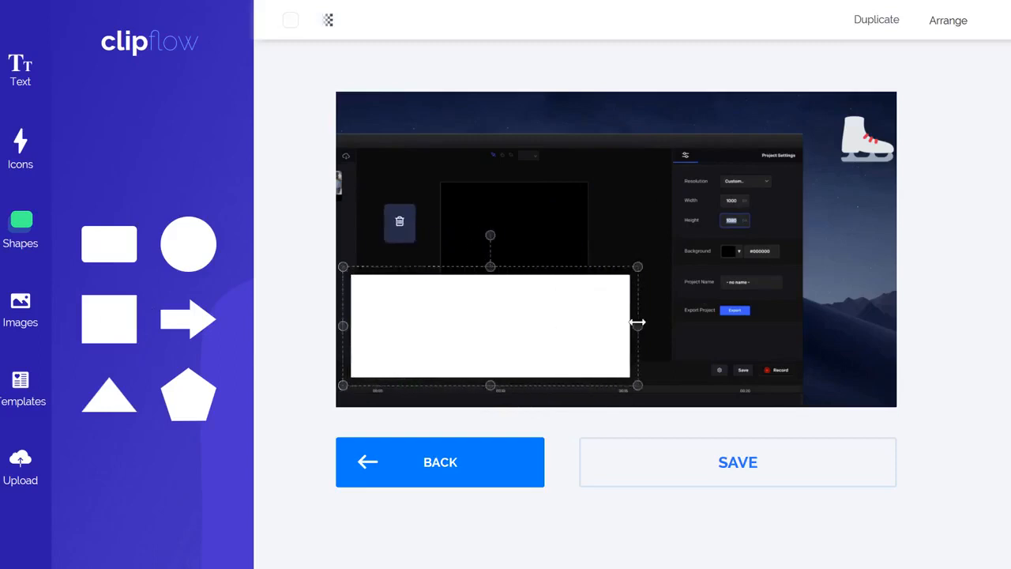
left_click(933, 26)
left_click(943, 95)
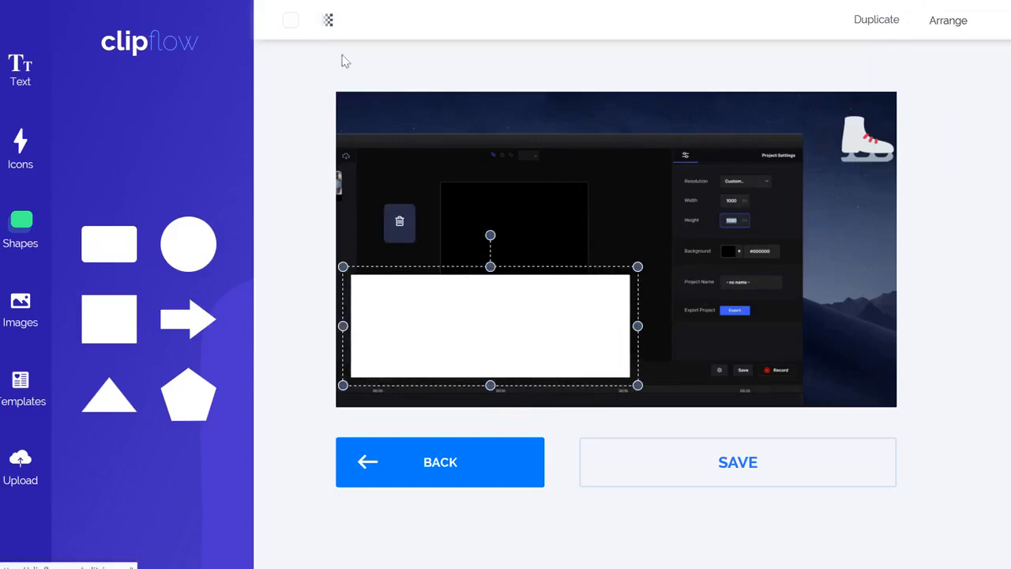
Try several fill colours on the rectangle, including purple, green, red, orange, blue and grey, ending with black.
left_click(291, 19)
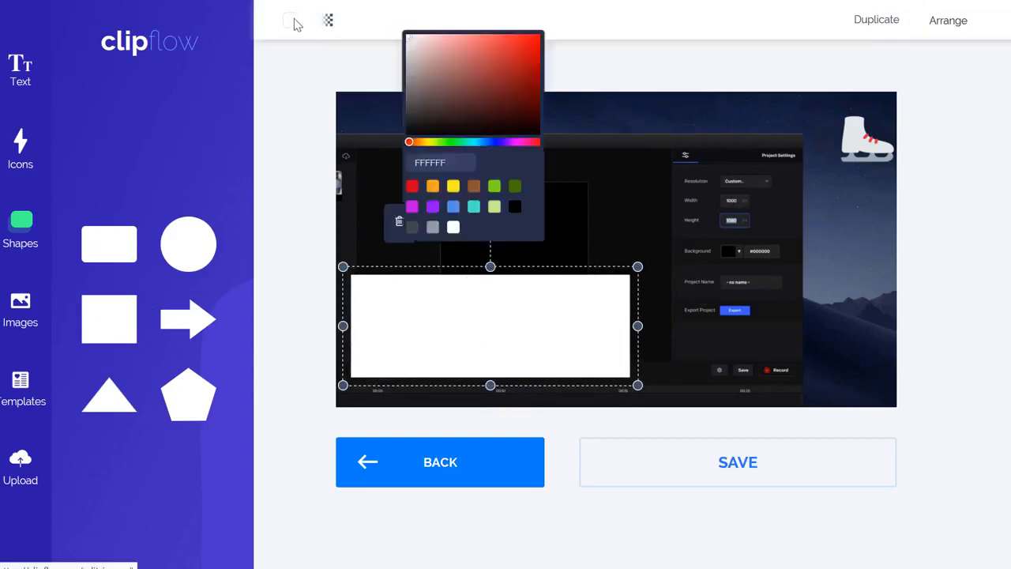
left_click(432, 207)
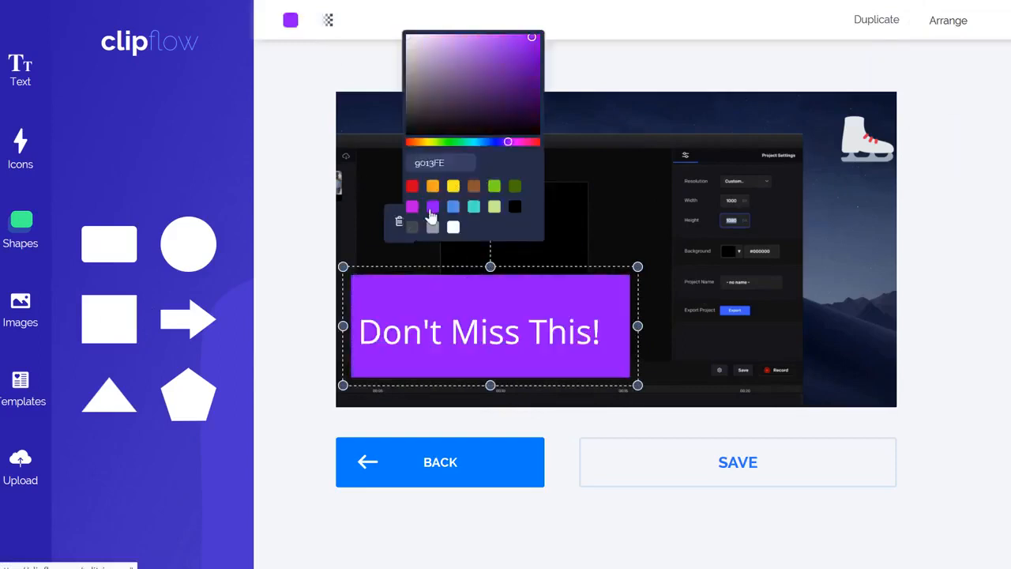
left_click(494, 186)
left_click(416, 187)
left_click(432, 186)
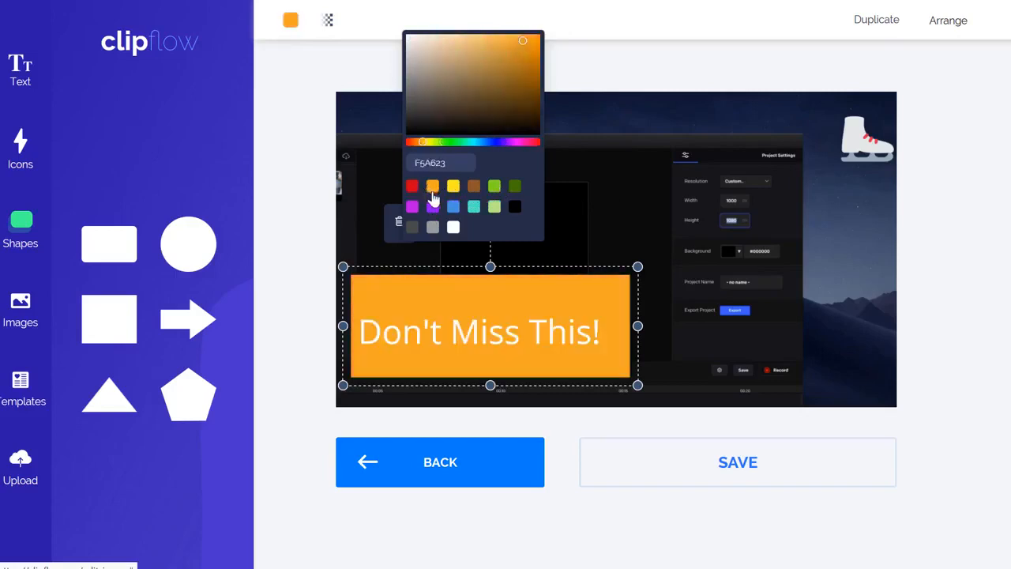
left_click(452, 229)
left_click(453, 208)
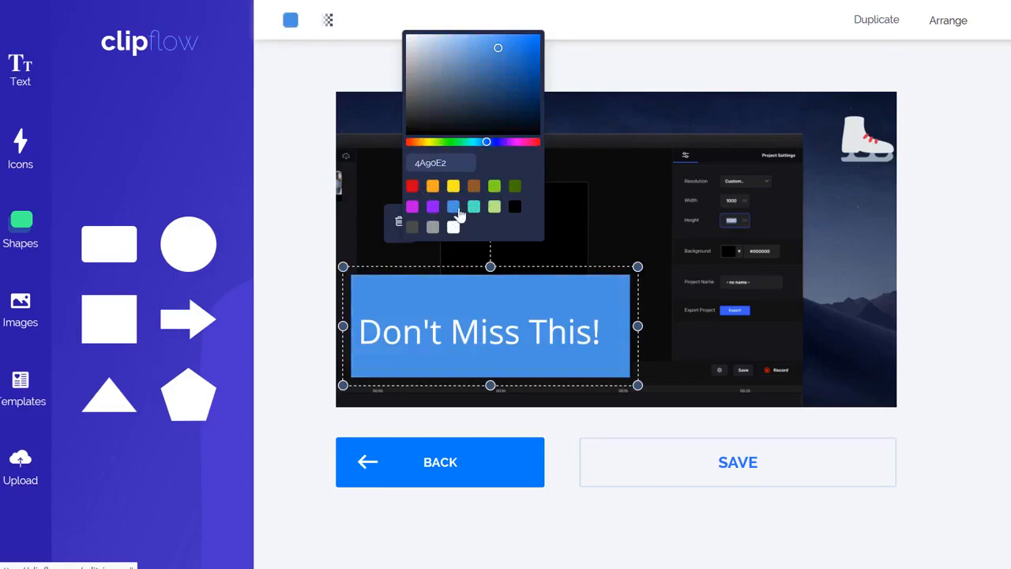
left_click(412, 227)
left_click(433, 228)
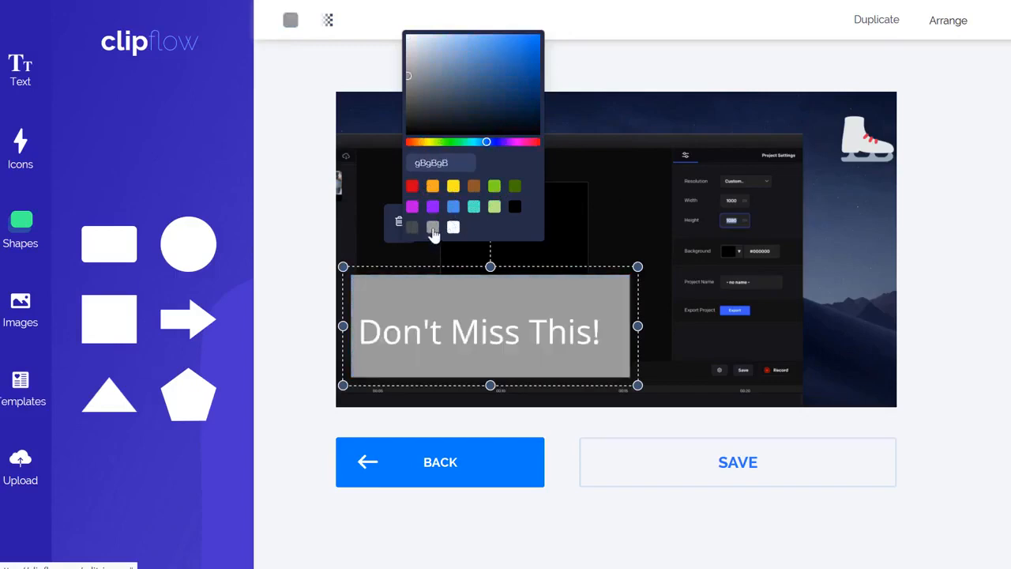
left_click(514, 207)
Shrink the black rectangle to about the headline's width and delete it from the thumbnail.
left_click(550, 230)
left_click(627, 300)
left_click(609, 305)
left_click_drag(636, 277, 555, 288)
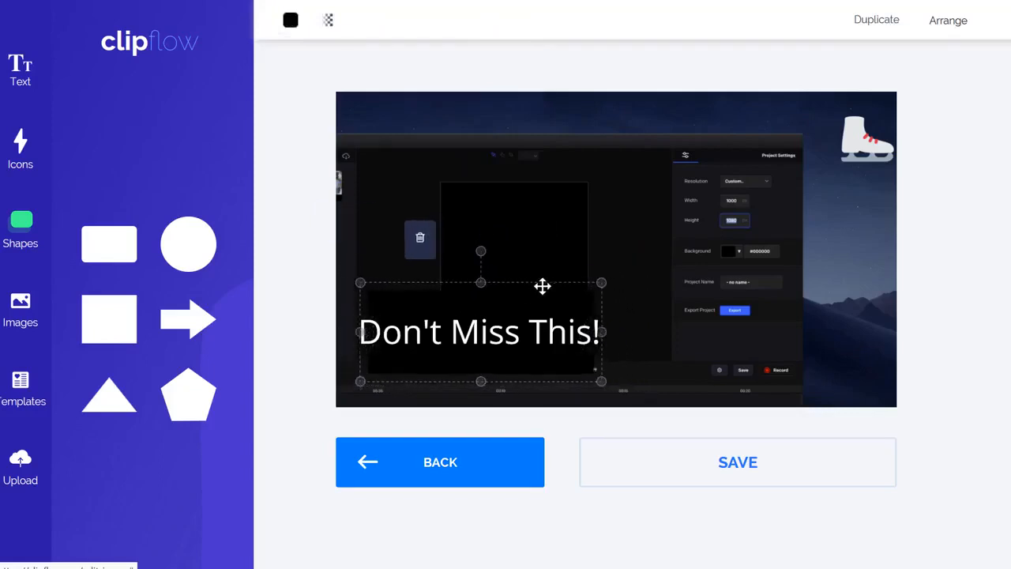
left_click(419, 241)
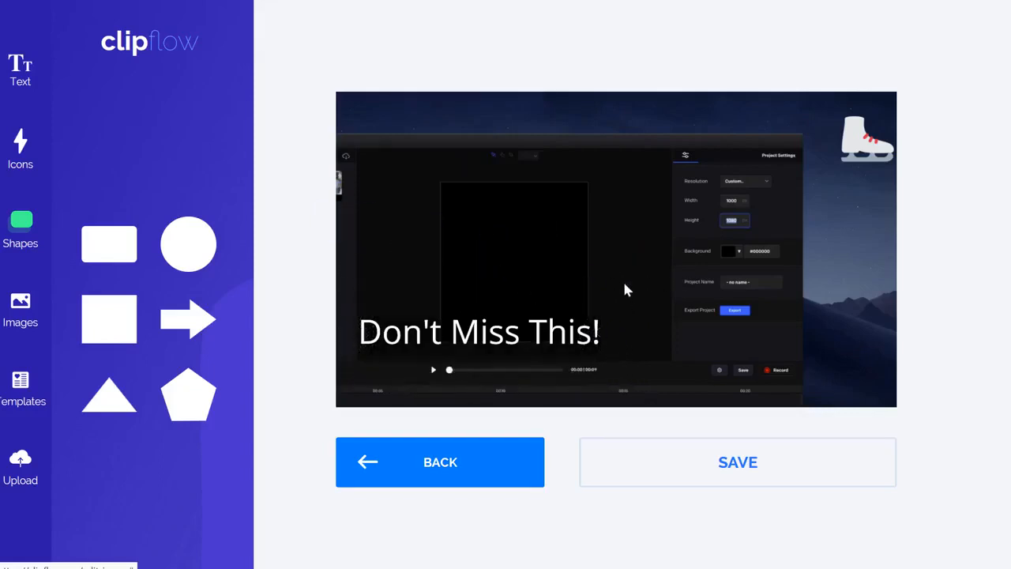
Add the soccer ball icon, scale it down and place it in the upper-left corner of the thumbnail.
left_click(22, 144)
left_click(204, 263)
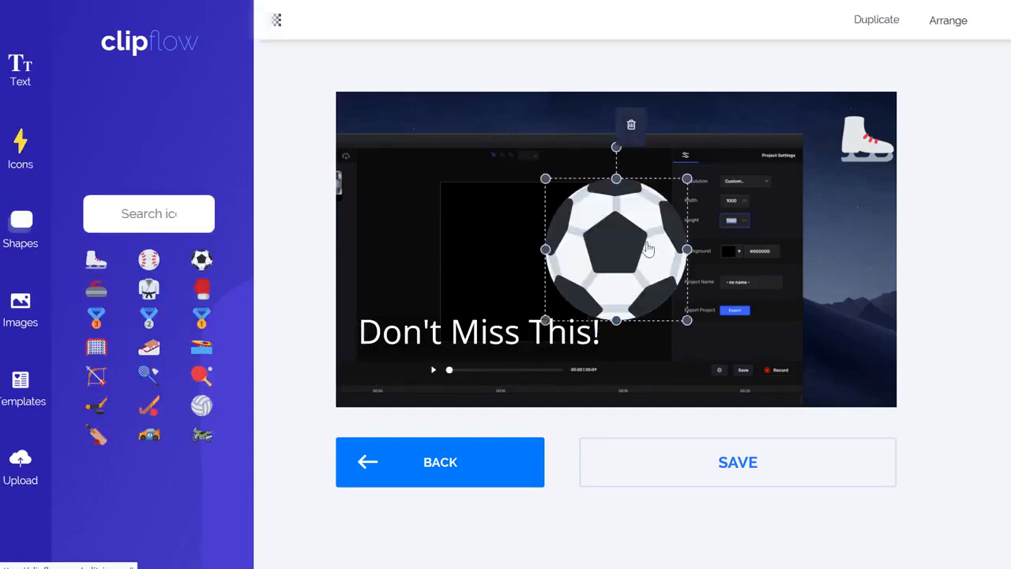
left_click_drag(546, 177, 621, 255)
left_click_drag(663, 293, 411, 151)
left_click(624, 314)
Lower the opacity of the soccer ball icon so it appears semi-transparent.
left_click(412, 132)
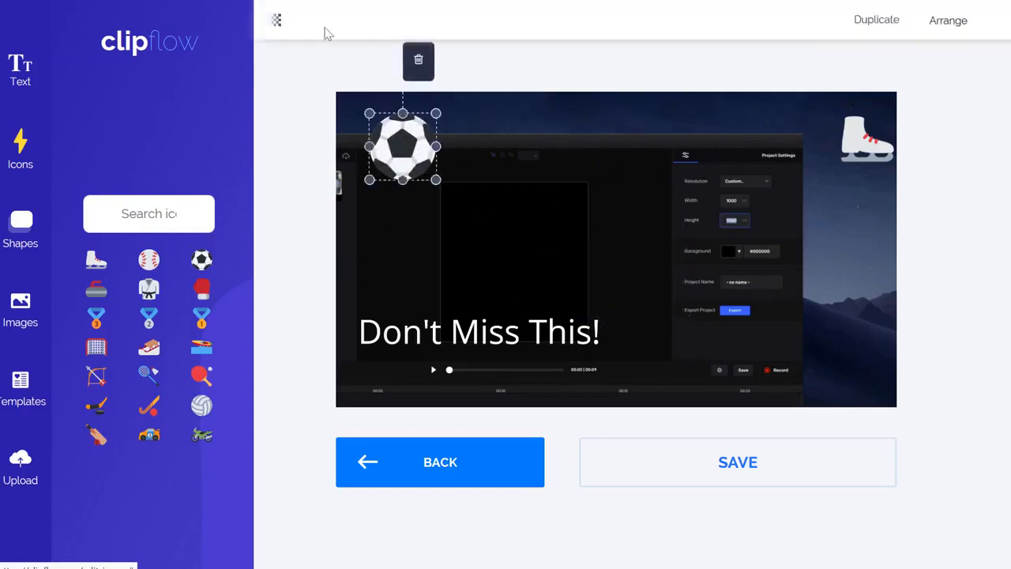
left_click(275, 24)
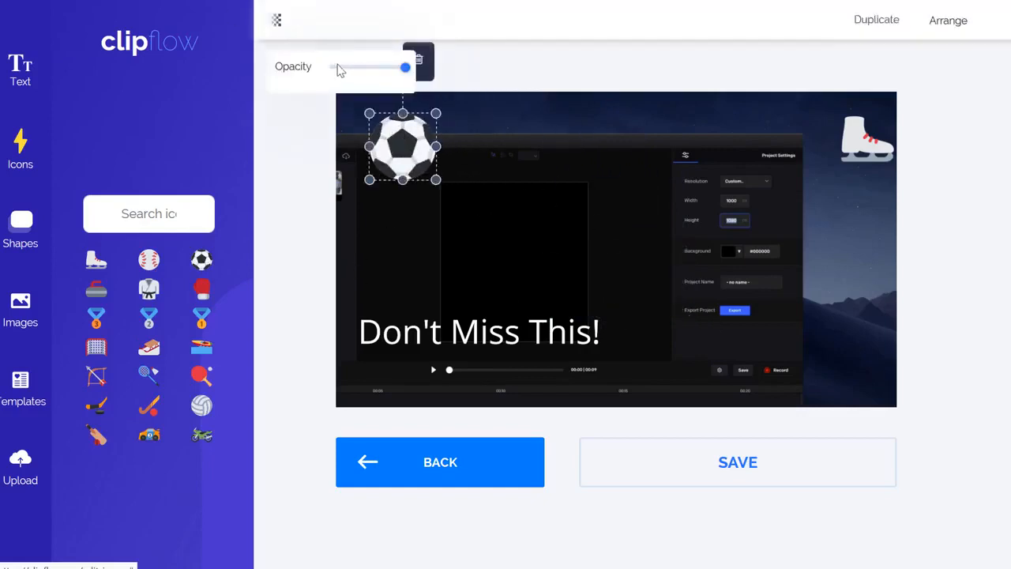
left_click_drag(378, 66, 350, 66)
left_click(697, 219)
Lower the opacity of the ice skate icon to a faint level and select the headline text.
left_click(858, 144)
left_click(276, 20)
left_click_drag(404, 77, 348, 69)
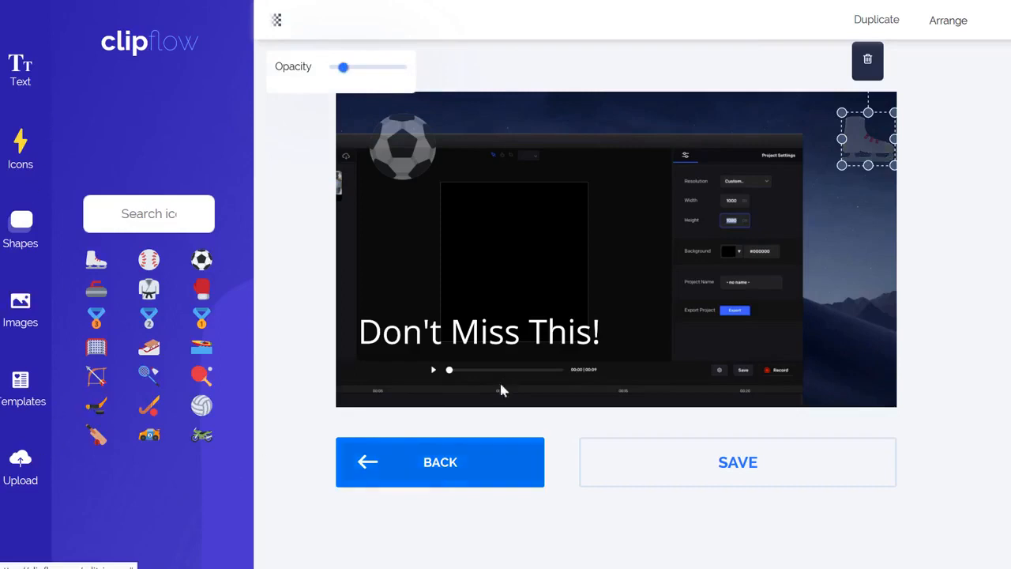
left_click(508, 338)
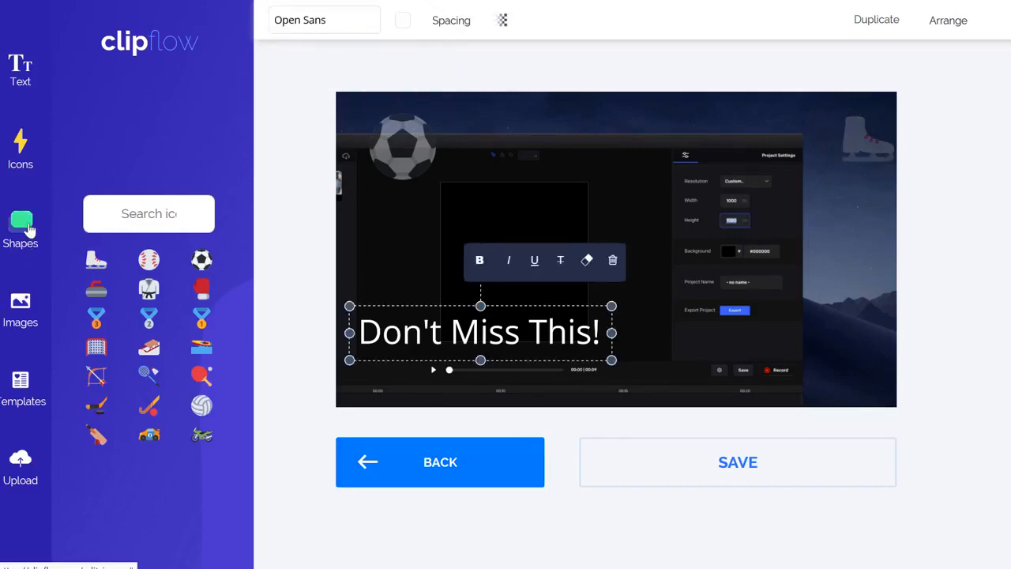
Add a sub-headline text element to the thumbnail and open its text for editing.
left_click(24, 224)
left_click(28, 164)
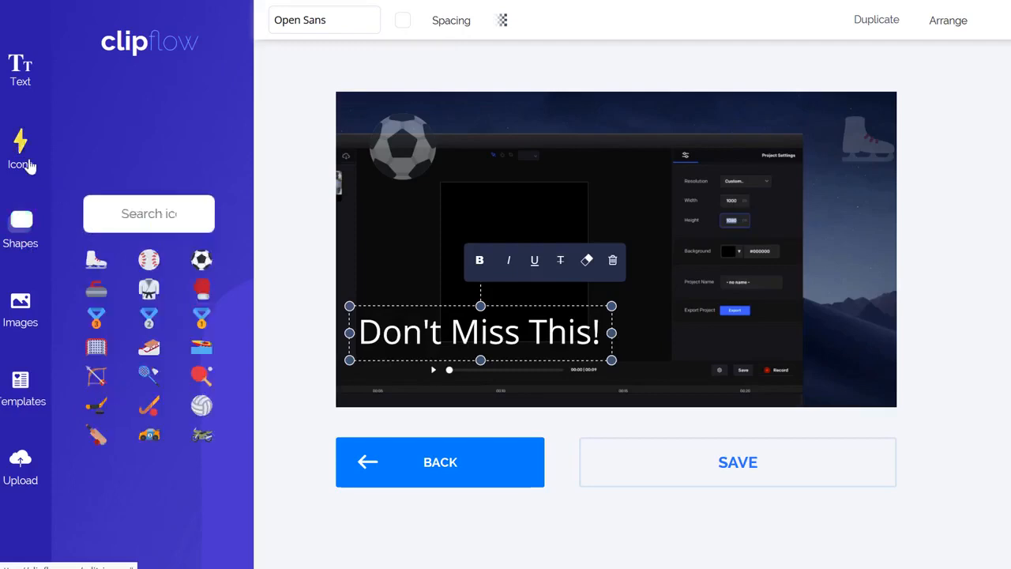
left_click(19, 79)
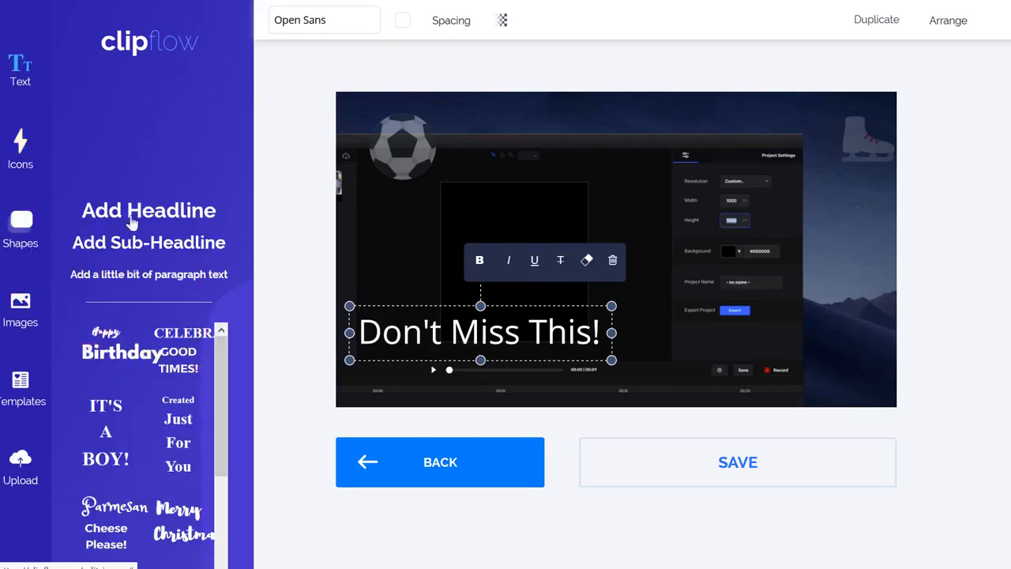
left_click(147, 245)
left_click(616, 249)
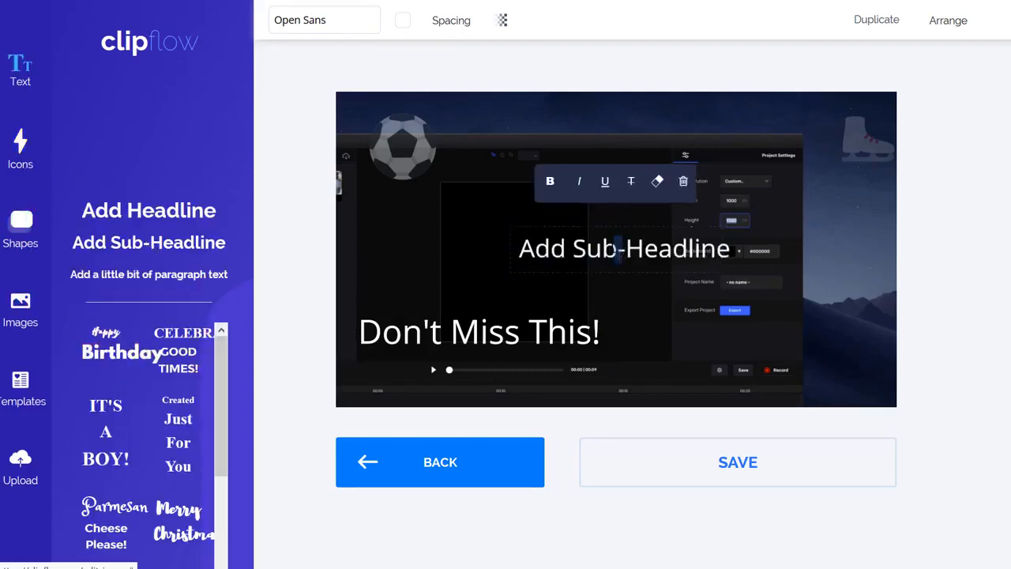
Replace the sub-headline with "See How You Can Now" and "Use Create!" on two lines, and move it to the thumbnail's upper-right corner.
left_click_drag(520, 249, 714, 249)
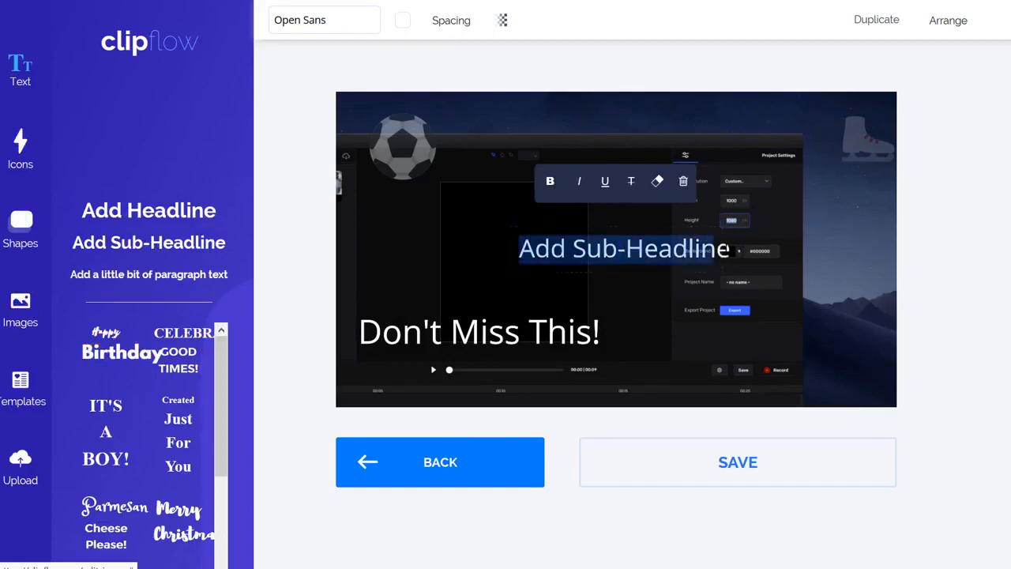
type("See HGow")
key("BackSpace")
key("BackSpace")
key("BackSpace")
type("ow You Can Now")
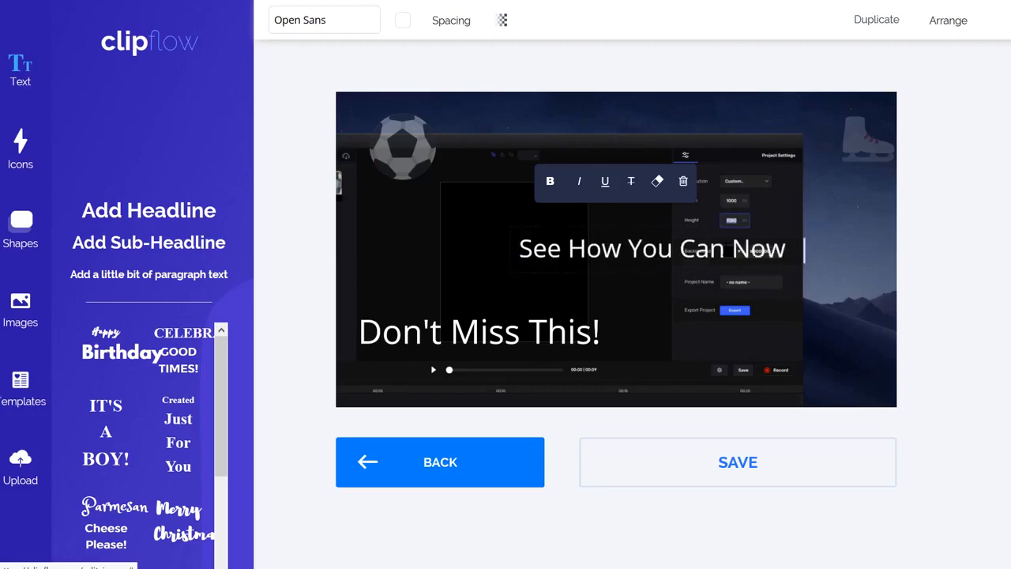
key("Return")
type("Use Create!")
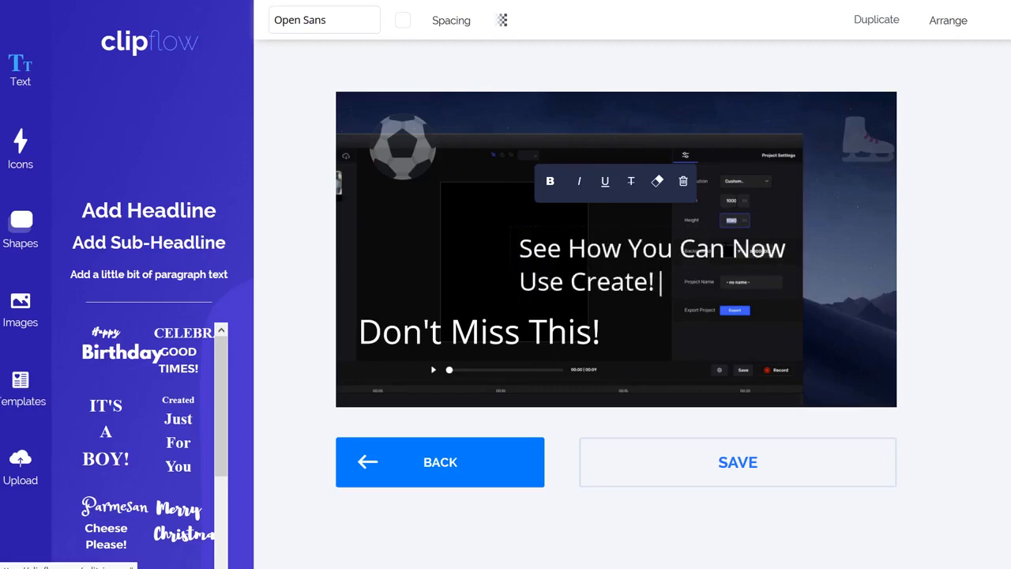
left_click(649, 314)
left_click_drag(623, 278, 699, 144)
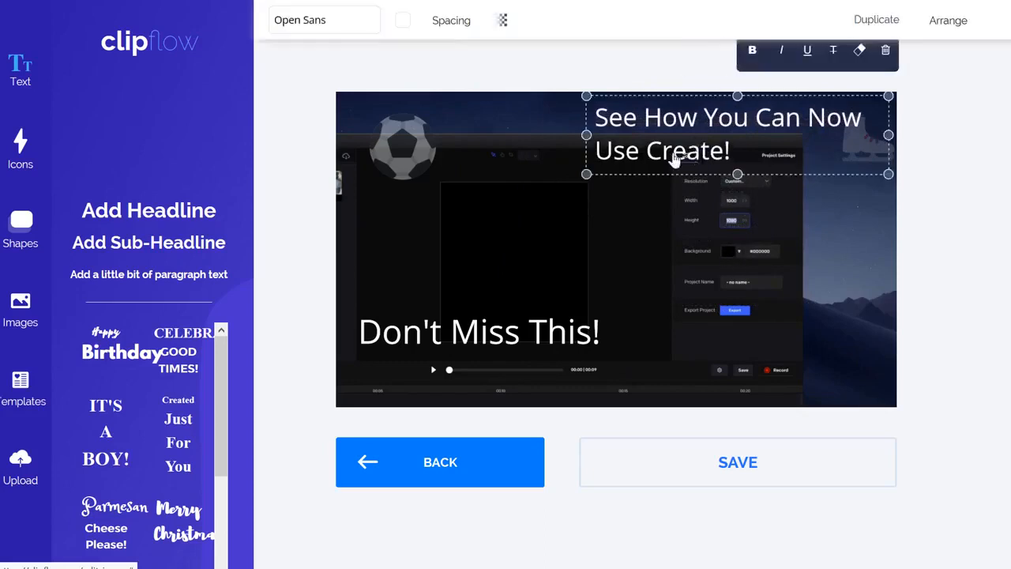
Try the Mostserrat font on the sub-headline, and return it to Open Sans.
left_click(325, 19)
left_click(326, 102)
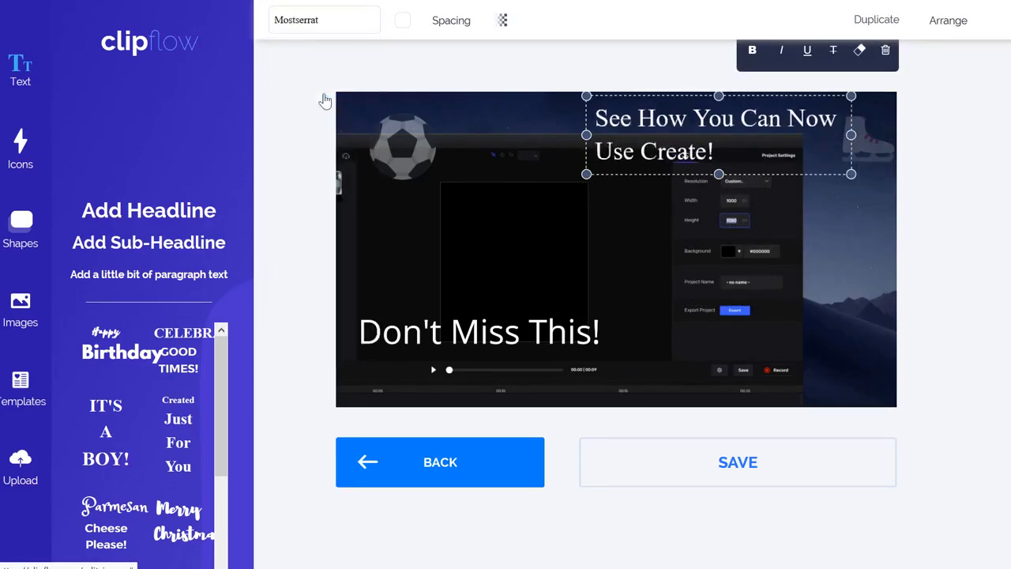
left_click(323, 30)
left_click(322, 43)
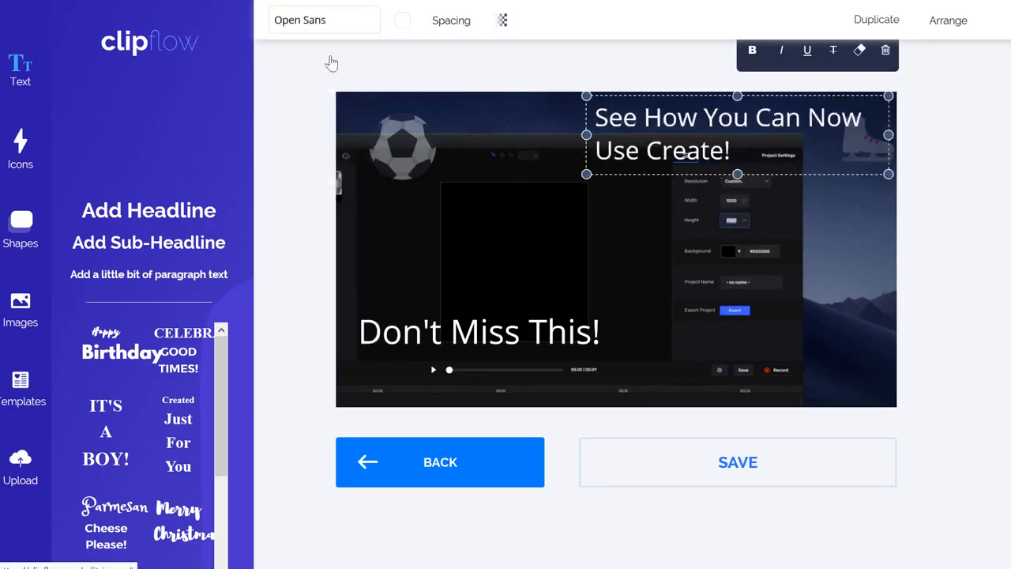
Colour the sub-headline text bright red.
left_click(403, 21)
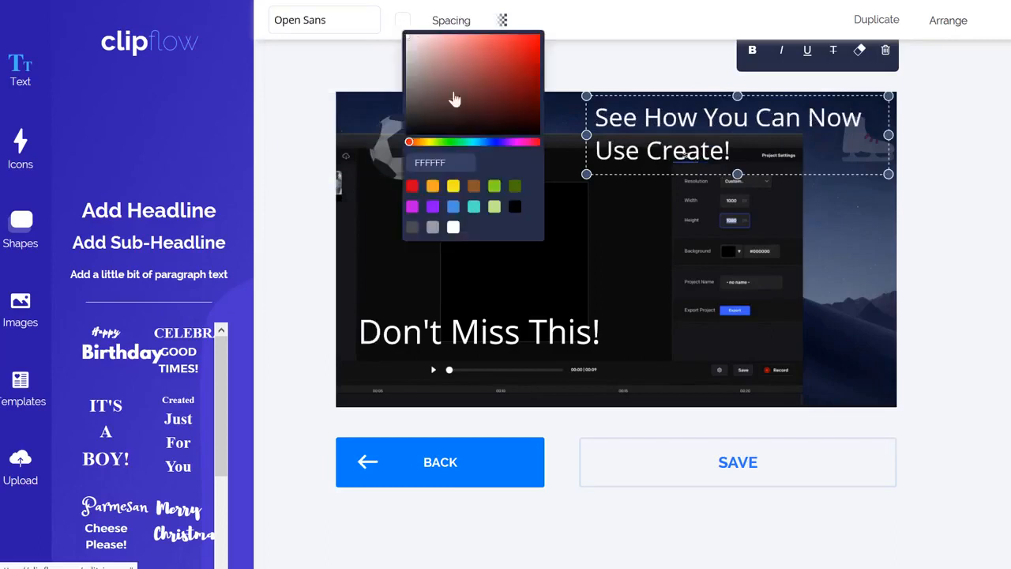
left_click(525, 51)
left_click(527, 45)
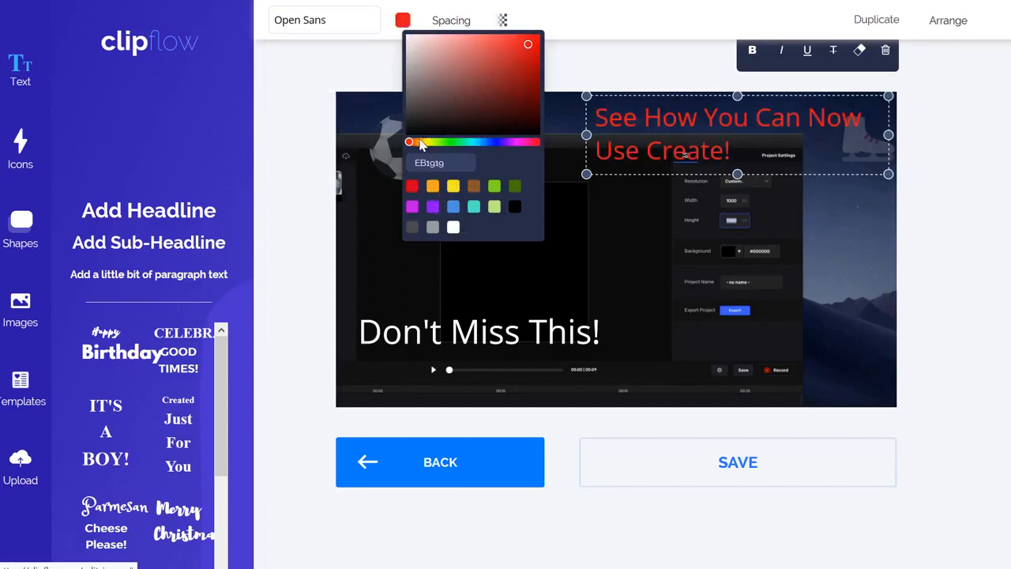
Examine the sub-headline's letter spacing, line spacing and opacity settings, leaving the opacity at full.
left_click(462, 24)
left_click(462, 24)
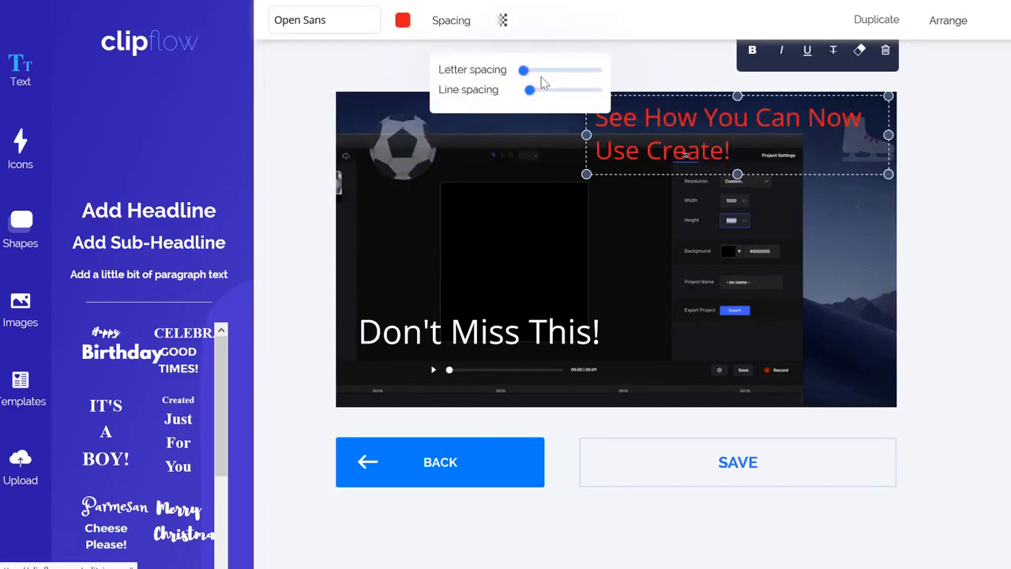
left_click(503, 24)
left_click_drag(631, 73, 689, 70)
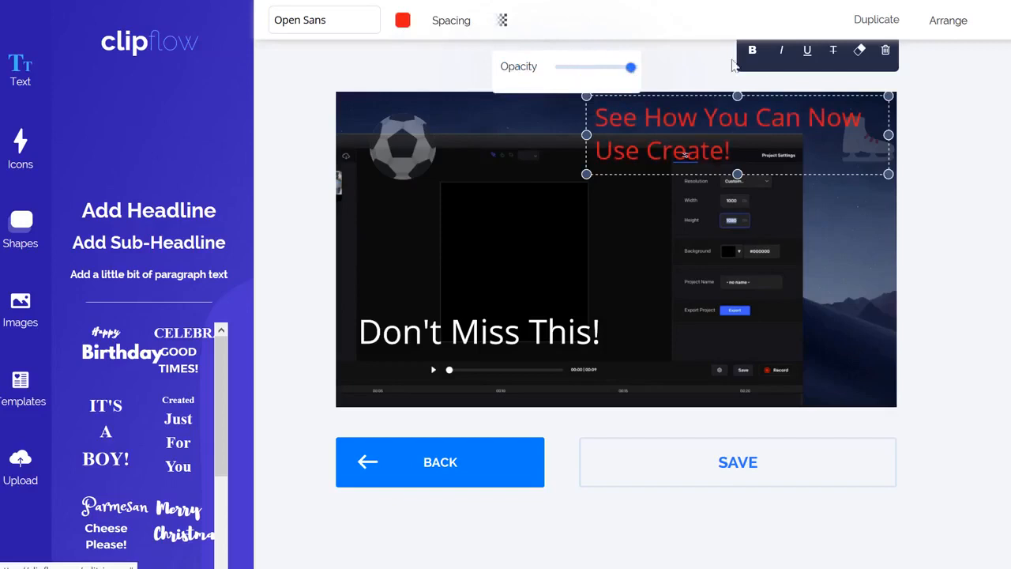
Make the sub-headline text bold without underlining it.
left_click(808, 50)
left_click(808, 50)
left_click(758, 55)
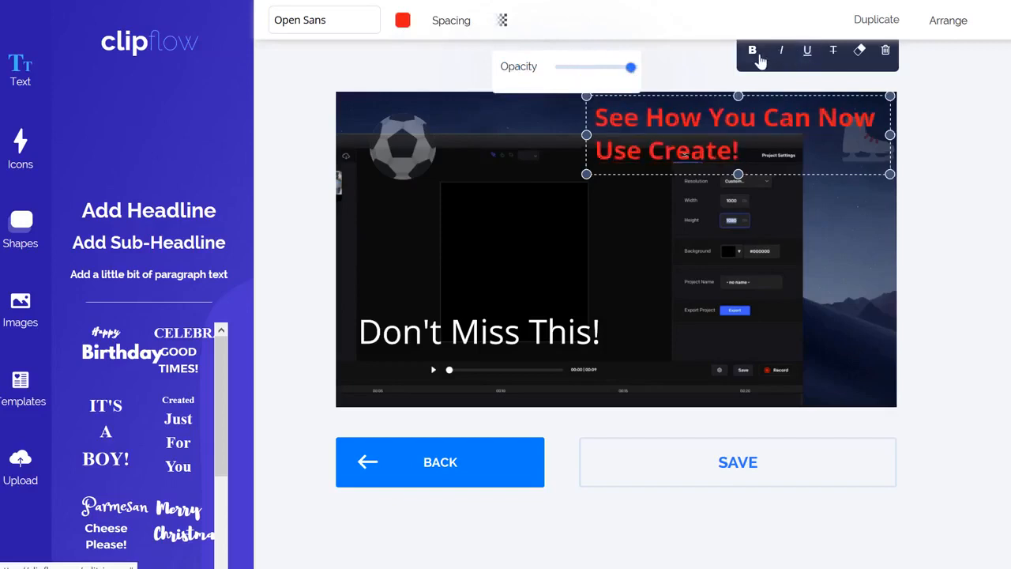
Move the "Don't Miss This!" headline to the thumbnail's top centre and place the sub-headline directly beneath it.
left_click_drag(717, 144, 649, 346)
left_click(456, 349)
left_click_drag(456, 348, 557, 148)
left_click(557, 272)
left_click_drag(628, 336, 527, 192)
left_click(560, 361)
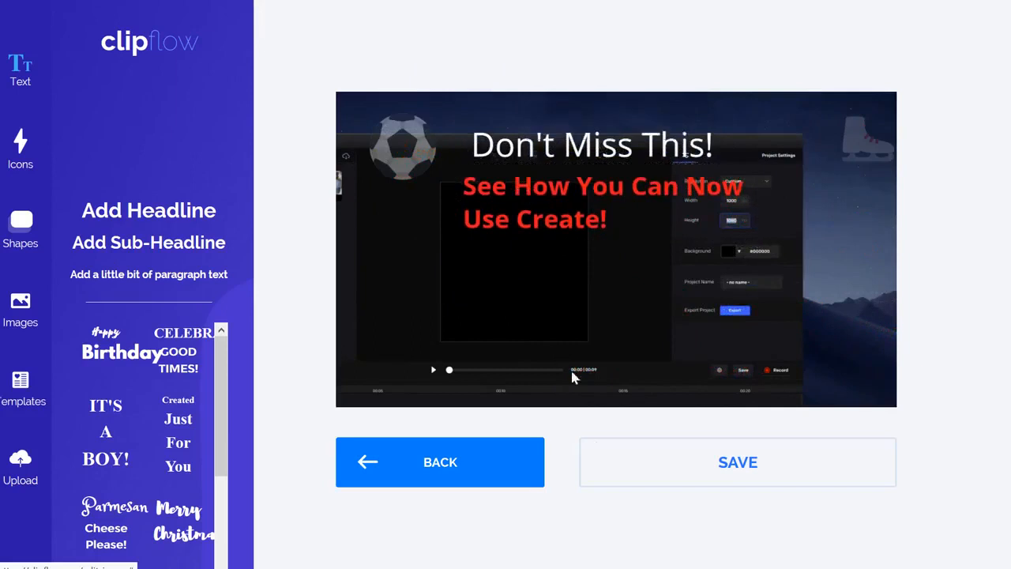
Move the red sub-headline down to the lower middle of the thumbnail.
left_click(585, 249)
left_click_drag(535, 232, 491, 338)
left_click(743, 372)
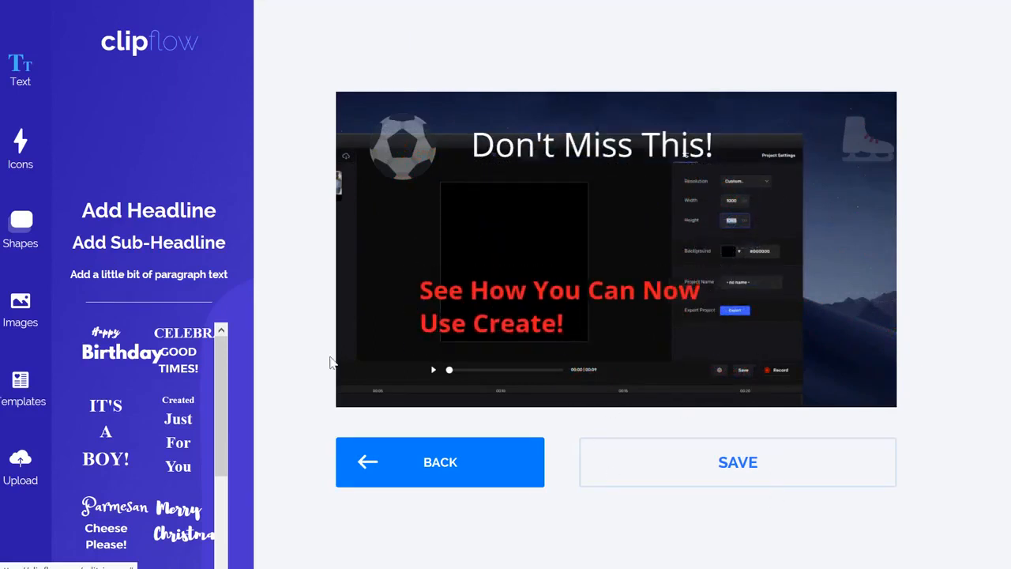
Add a square shape, place it in the thumbnail's upper-right corner and enlarge it to cover the right half.
left_click(21, 228)
left_click(124, 323)
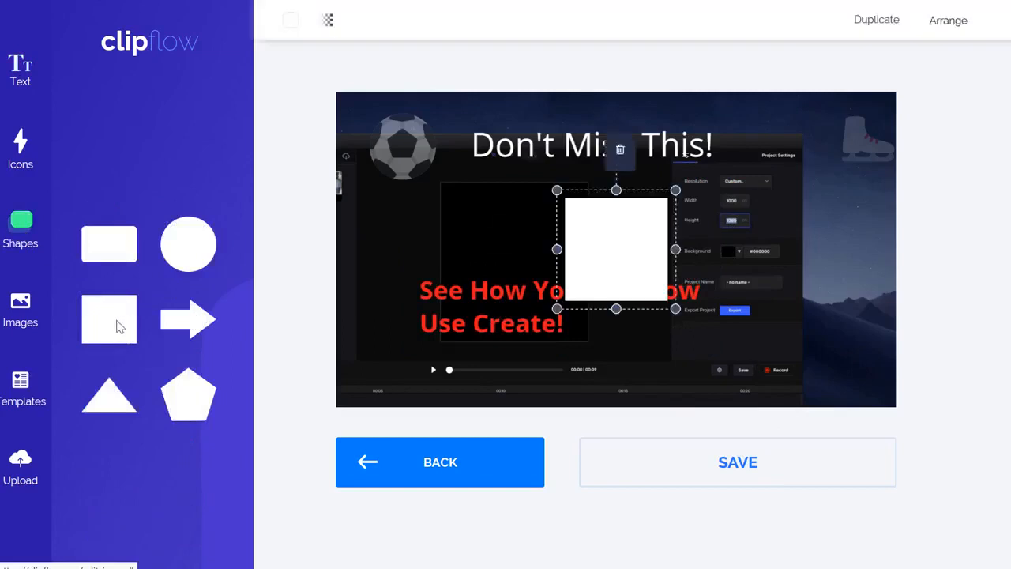
left_click_drag(625, 244, 856, 135)
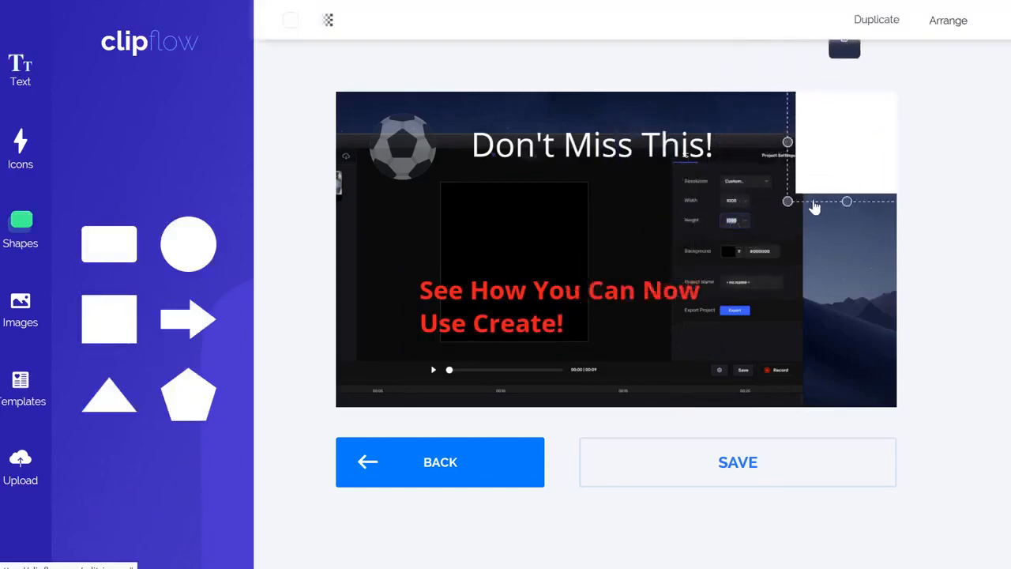
left_click_drag(788, 203, 621, 422)
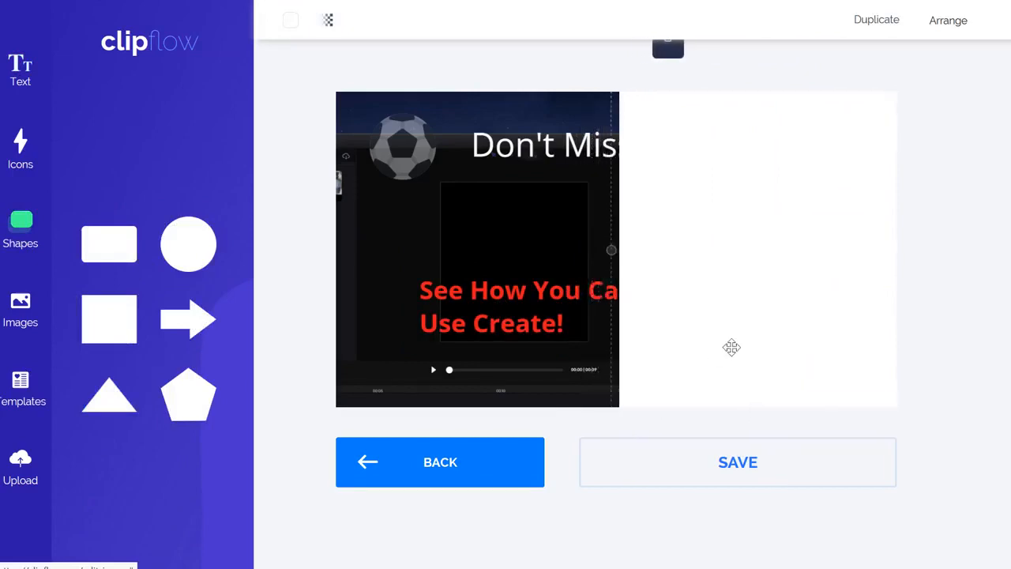
Move the headline onto the right half and send the white square behind the texts and the ice skate icon.
left_click(600, 150)
left_click_drag(600, 150, 713, 135)
left_click(706, 239)
left_click(952, 22)
left_click(943, 92)
left_click(942, 27)
left_click(948, 95)
Move the sub-headline onto the white square, shrink it and place it near the top beside the ice skate icon.
left_click_drag(574, 316, 621, 269)
left_click_drag(547, 219, 657, 220)
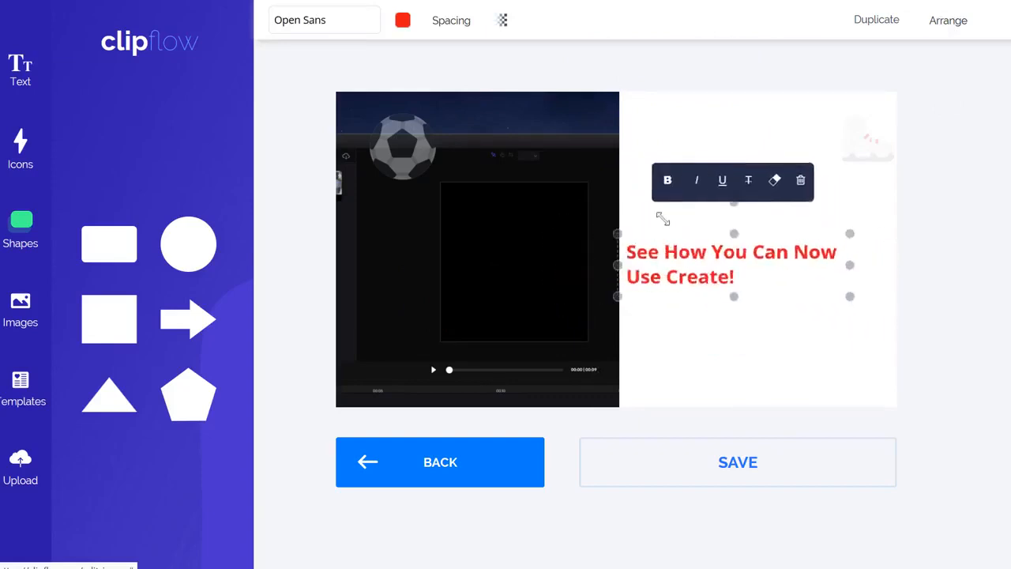
left_click_drag(738, 247, 740, 116)
Colour the headline red and move it to the lower part of the white square.
left_click_drag(858, 140, 859, 270)
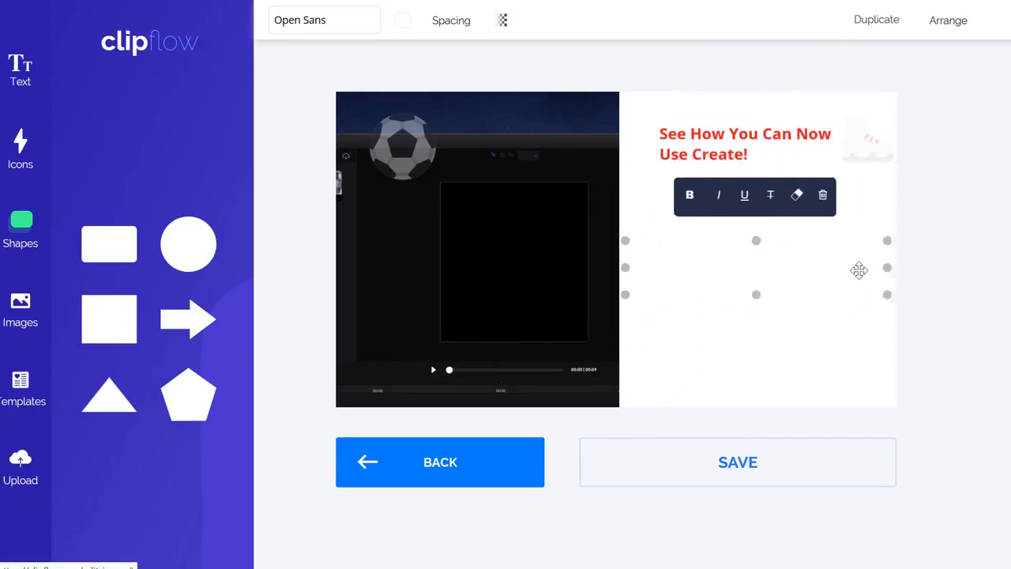
left_click(403, 22)
left_click_drag(448, 118, 550, 52)
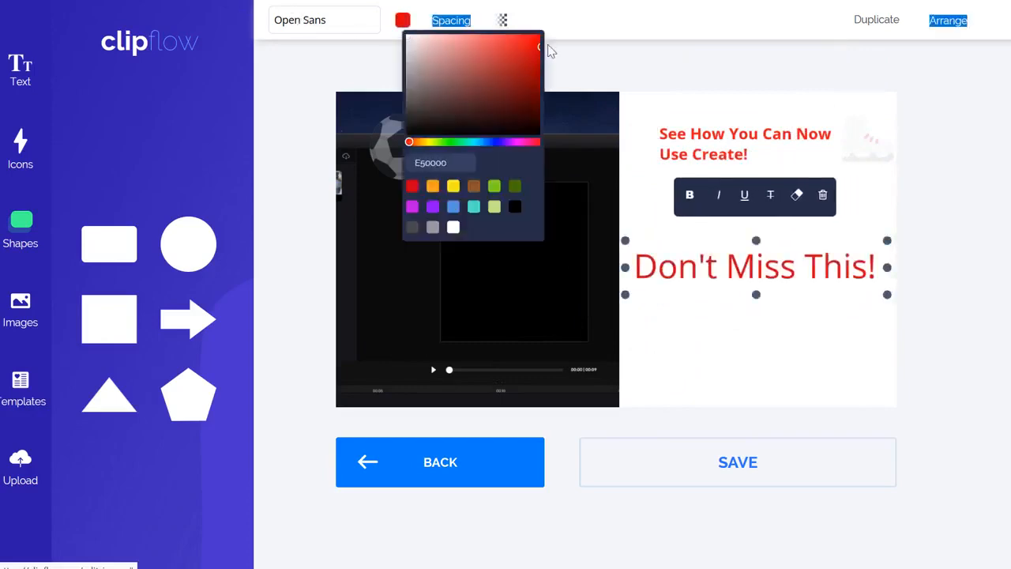
left_click(543, 290)
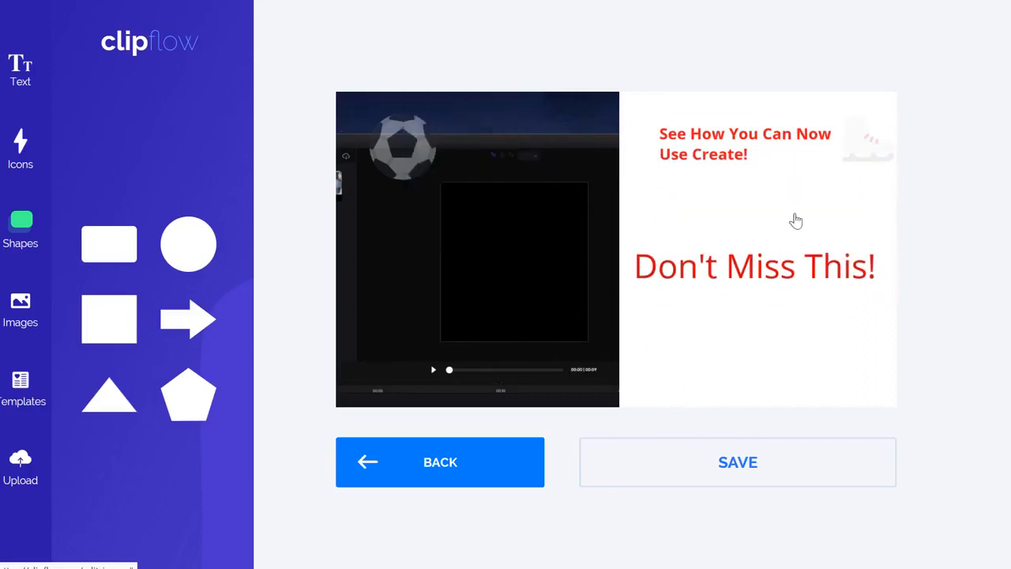
left_click(775, 262)
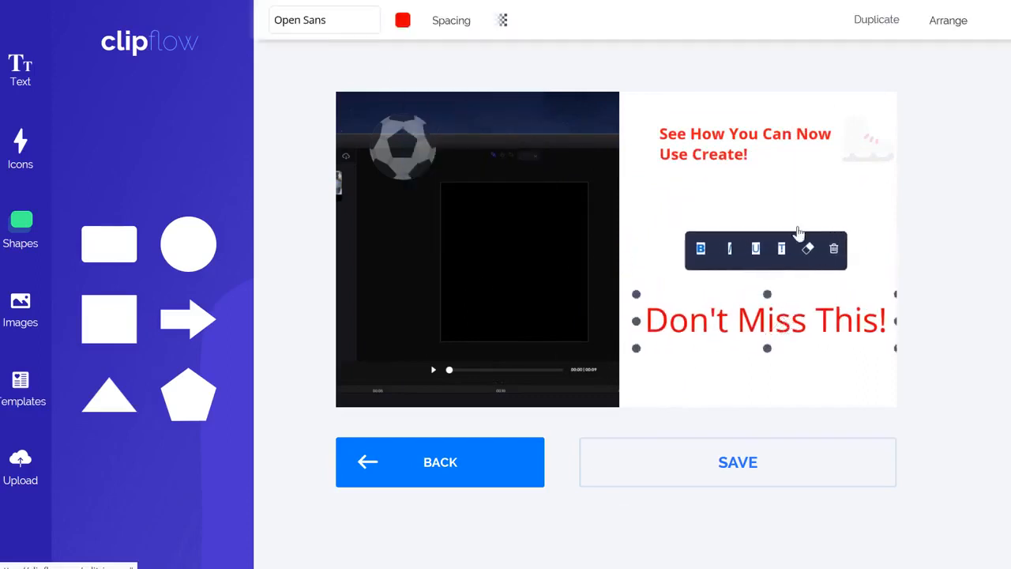
Change the white square's fill to the preset blue.
left_click(748, 279)
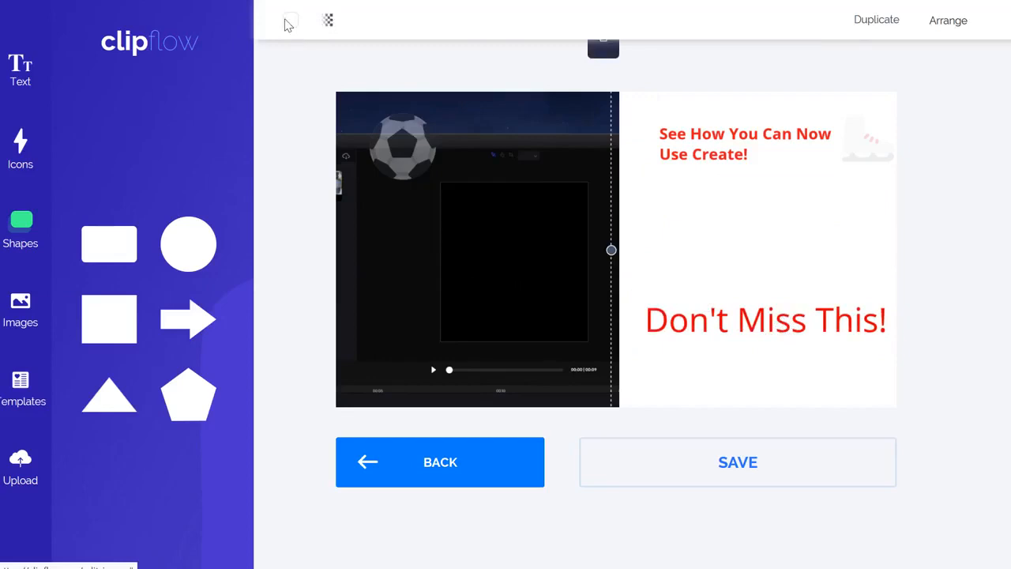
left_click(290, 21)
left_click(453, 207)
left_click(474, 316)
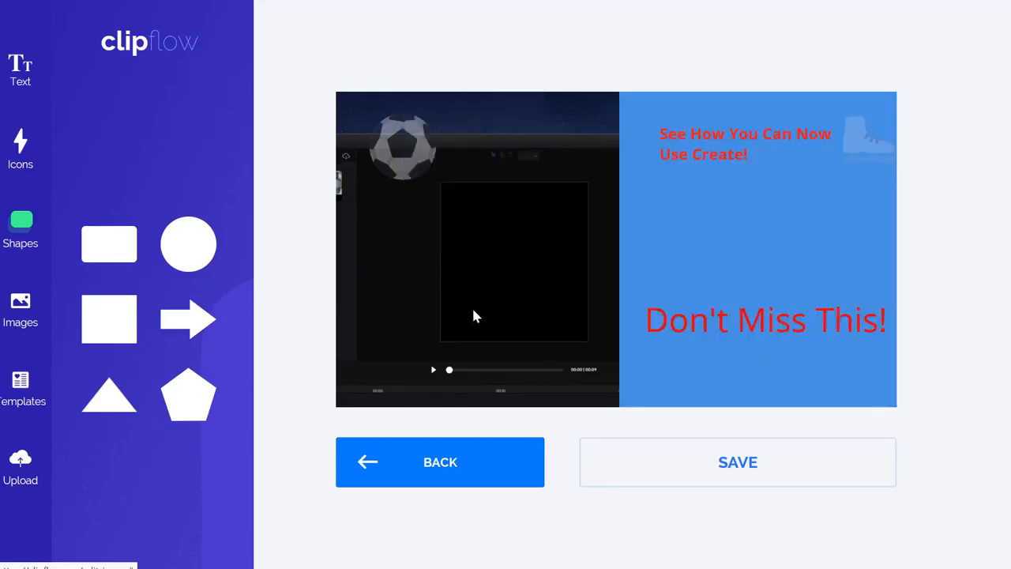
Change the sub-headline text colour to black.
left_click(835, 215)
left_click(750, 152)
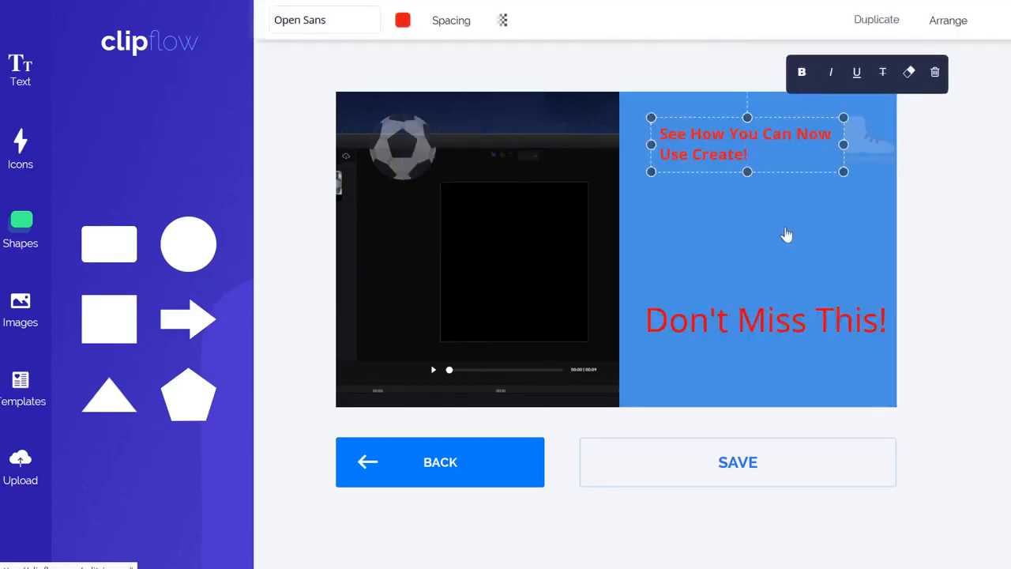
left_click(401, 24)
left_click_drag(432, 124, 379, 184)
left_click(759, 279)
Set the "Don't Miss This!" headline's text colour to black (000000).
left_click(740, 321)
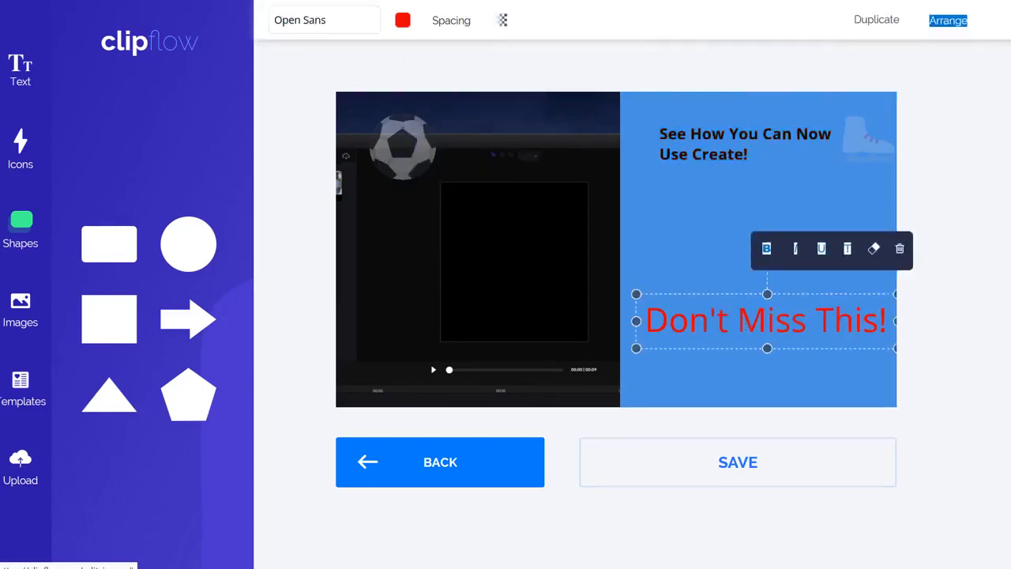
left_click(403, 24)
left_click(515, 207)
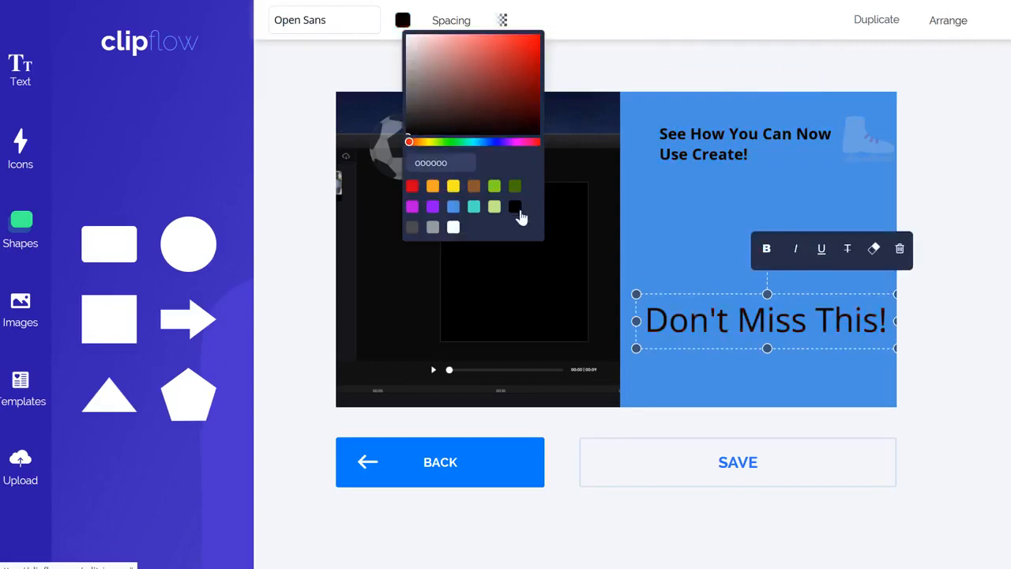
left_click(885, 355)
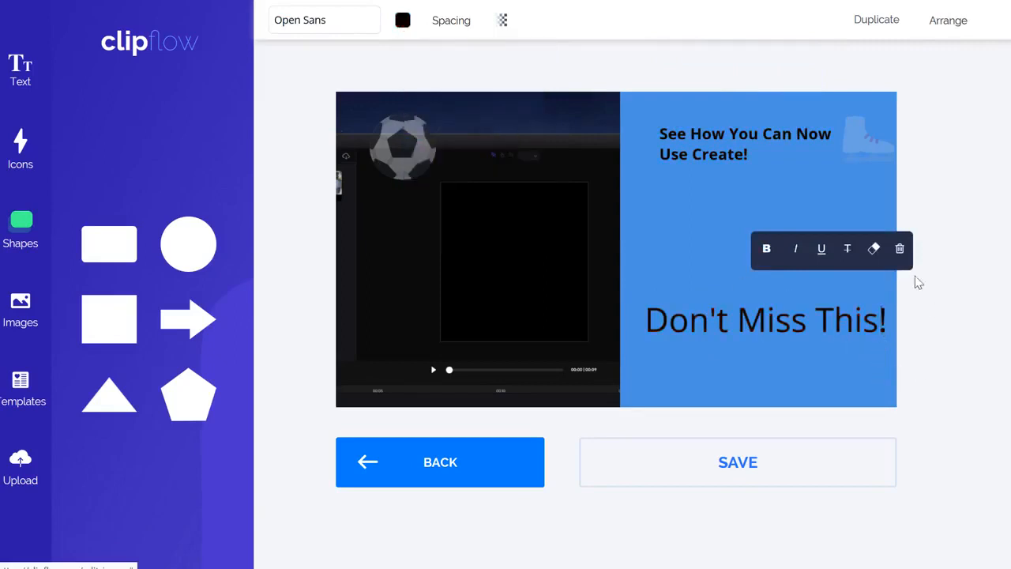
Save the finished thumbnail and download it as an image.
left_click(721, 482)
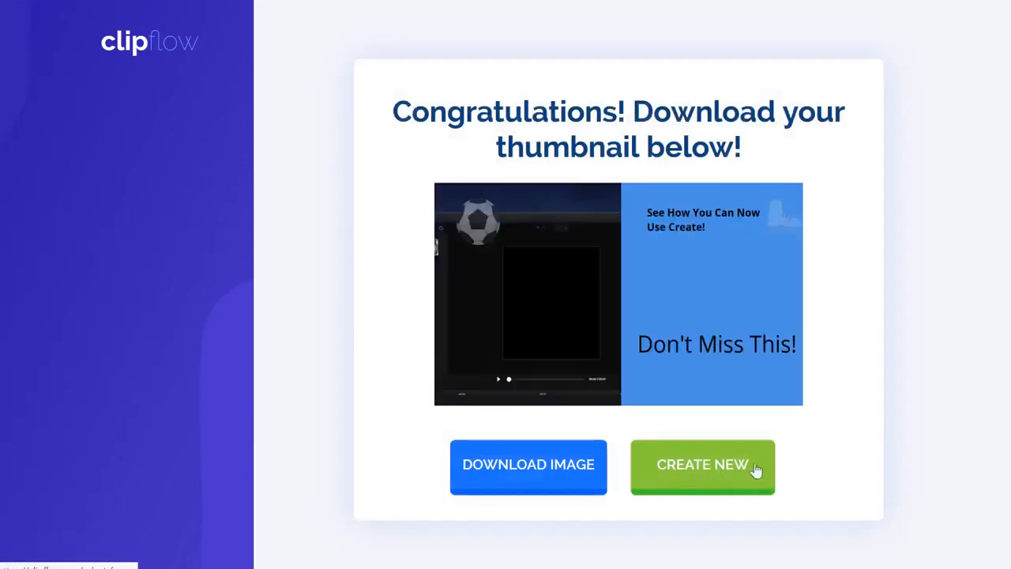
left_click(530, 475)
left_click(449, 322)
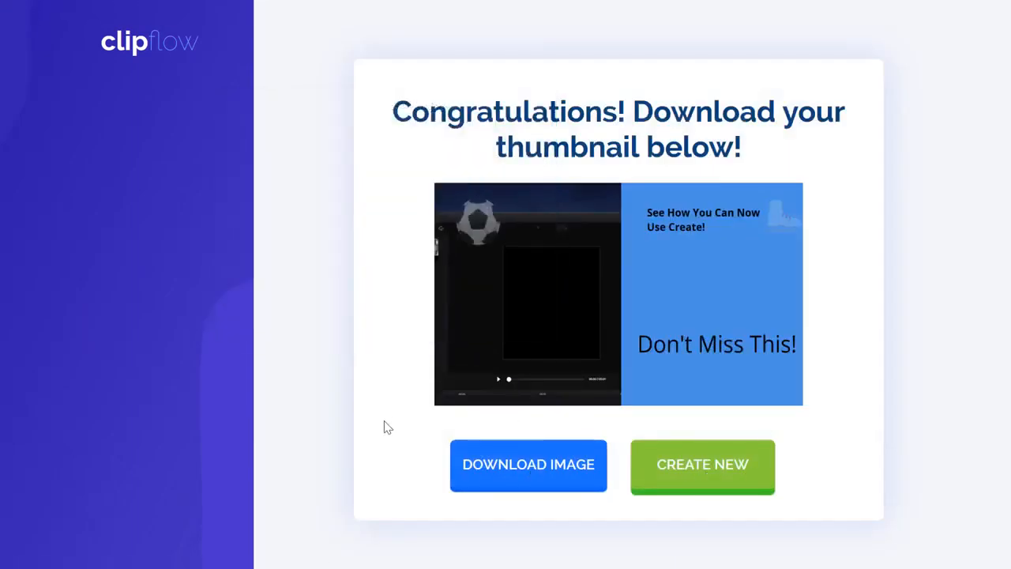